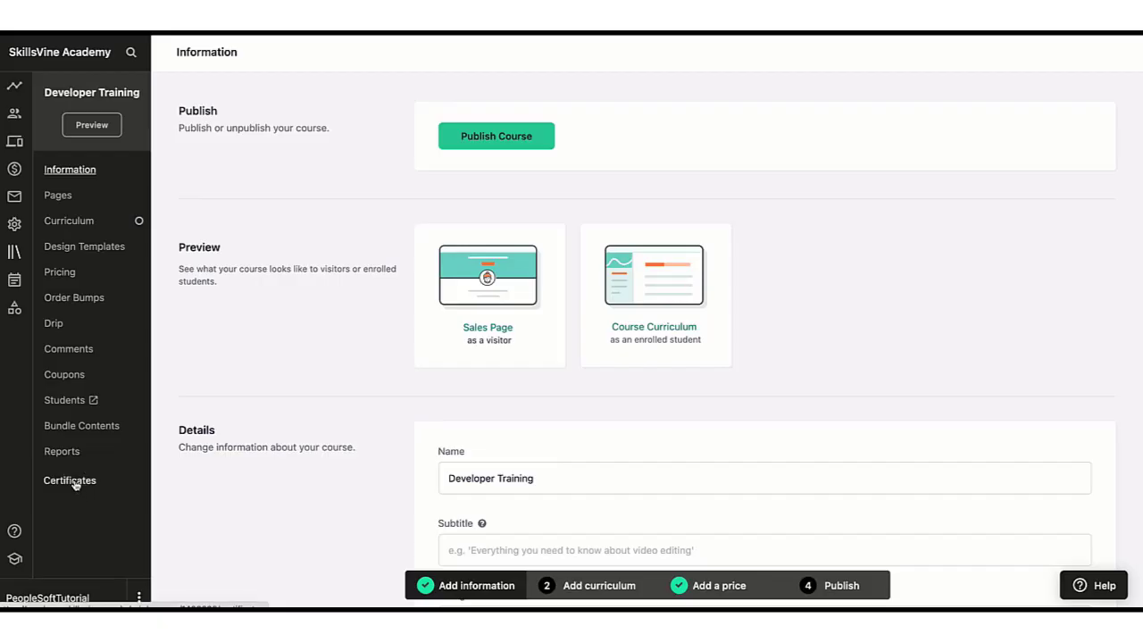
# - Create a new certificate for the Developer Training course from the template with the solid dark header band
pyautogui.click(71, 482)
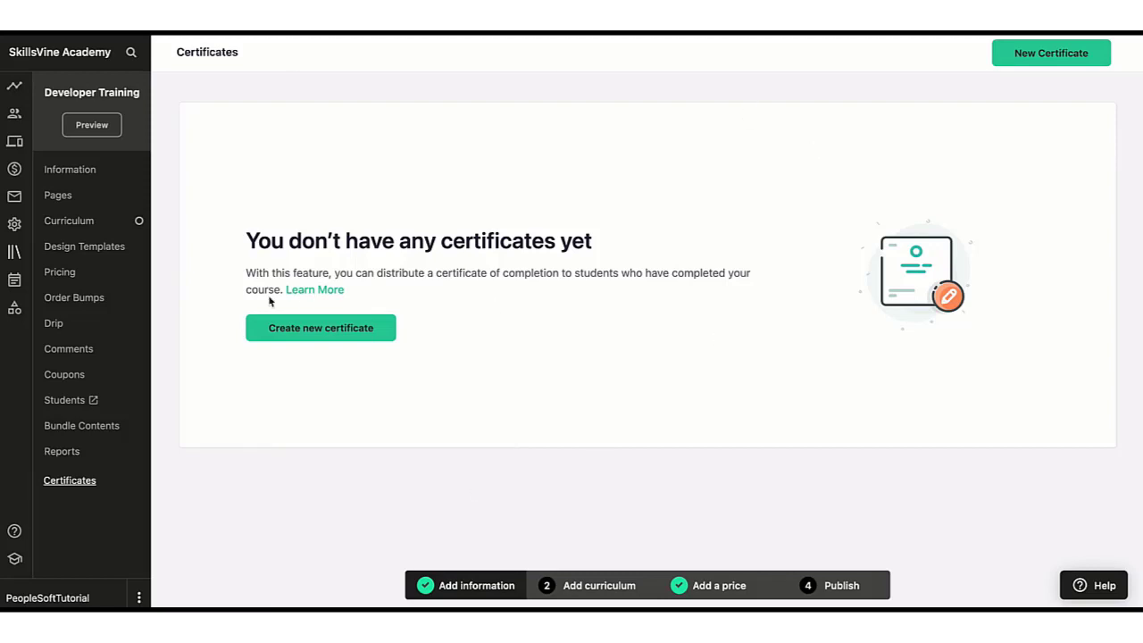
pyautogui.click(304, 328)
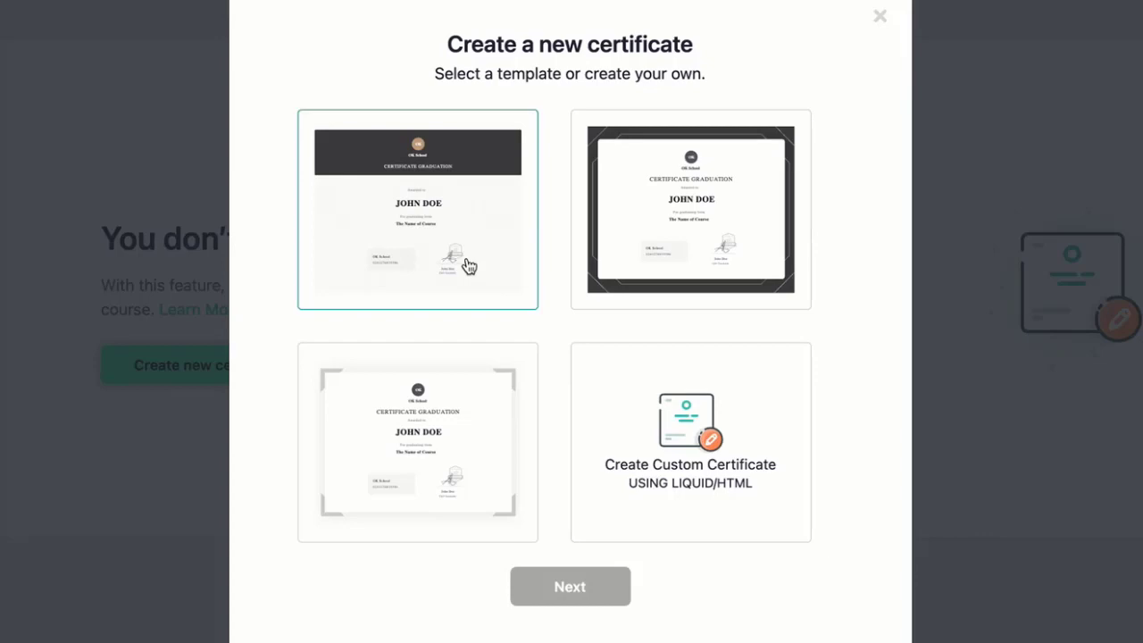
pyautogui.click(442, 206)
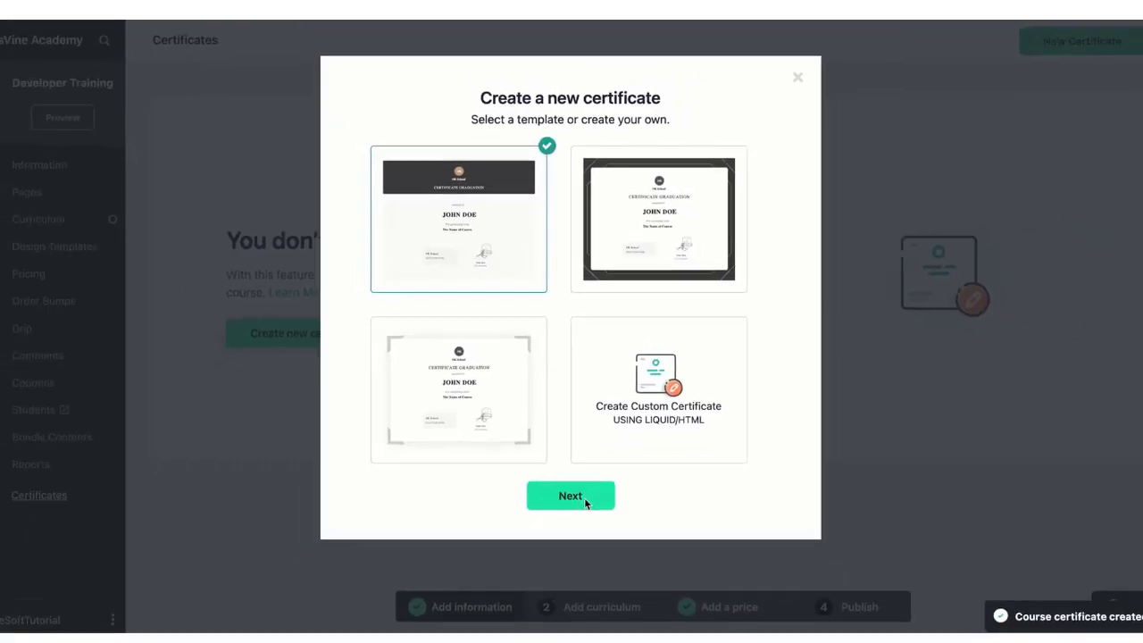
pyautogui.click(584, 497)
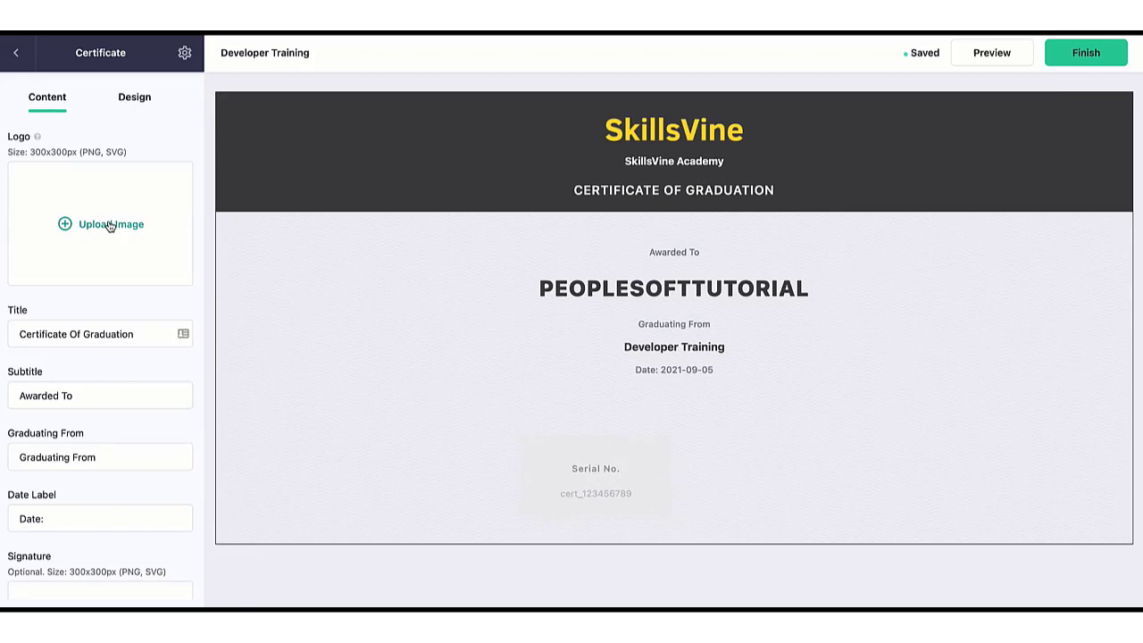
# - Change the certificate title to "Certificate Of Completion"
pyautogui.scroll(-3, 91, 295)
pyautogui.scroll(1, 92, 295)
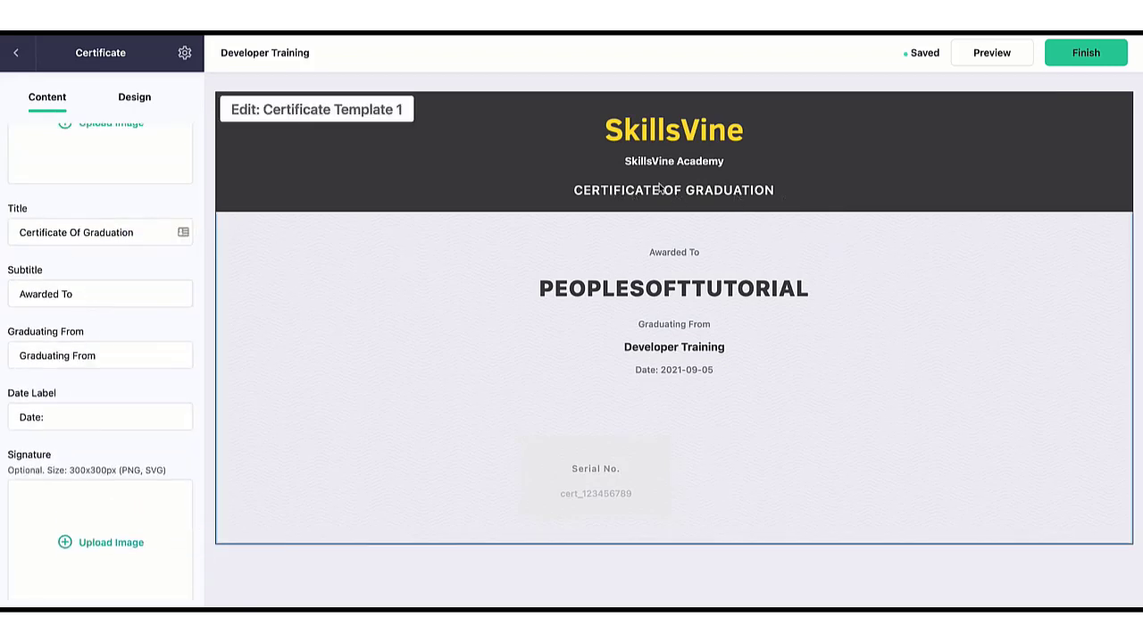
pyautogui.doubleClick(115, 233)
pyautogui.write('C')
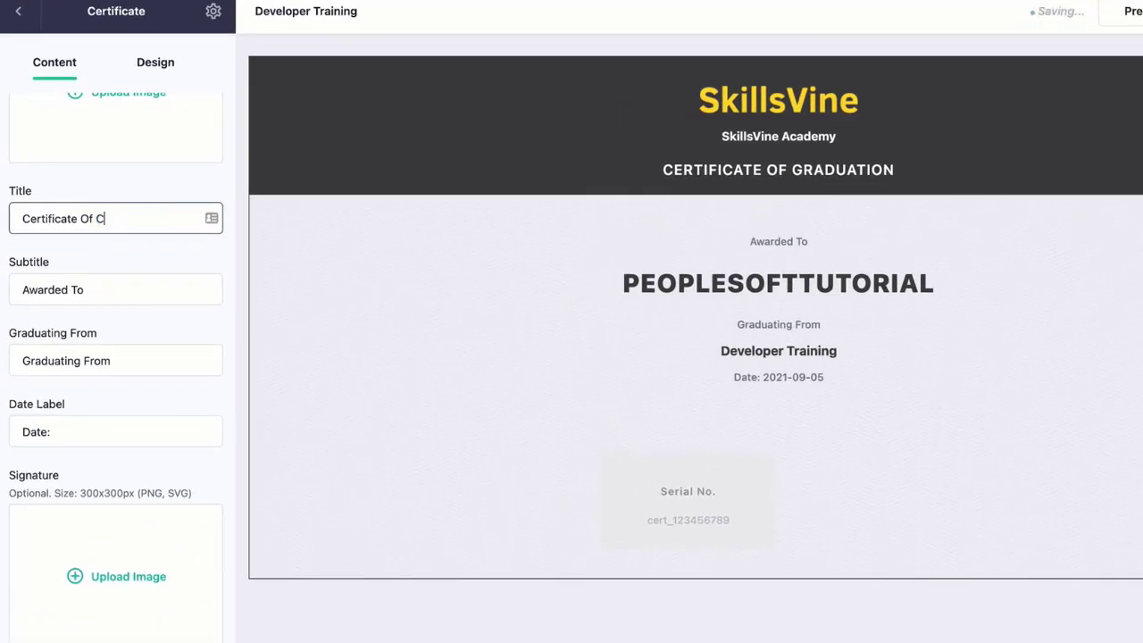
pyautogui.write('ompletion')
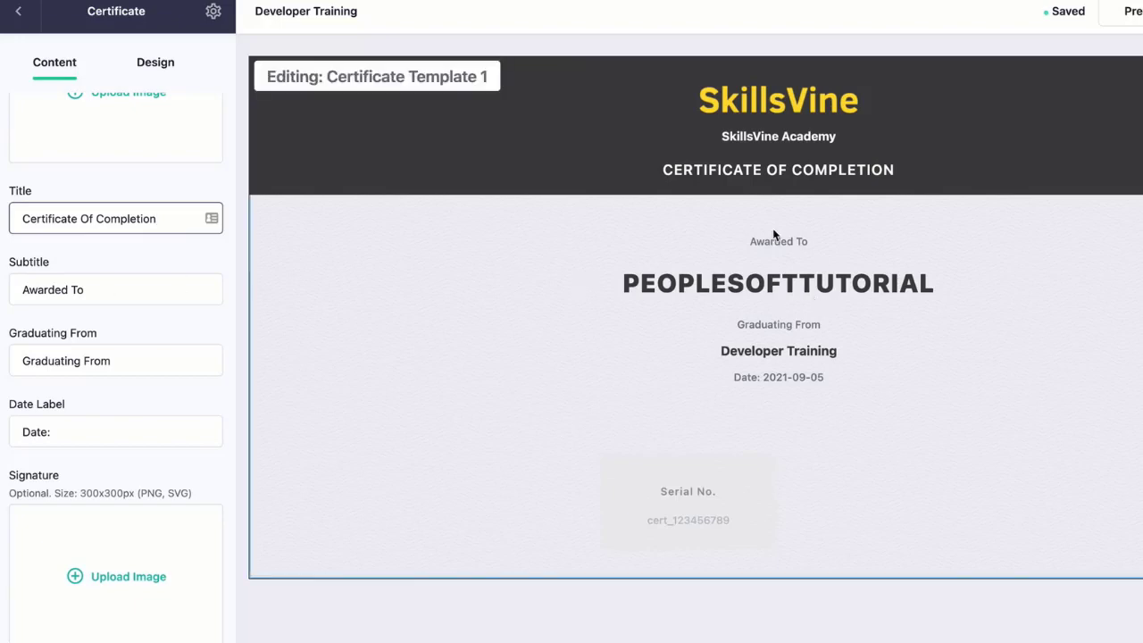
pyautogui.tripleClick(90, 285)
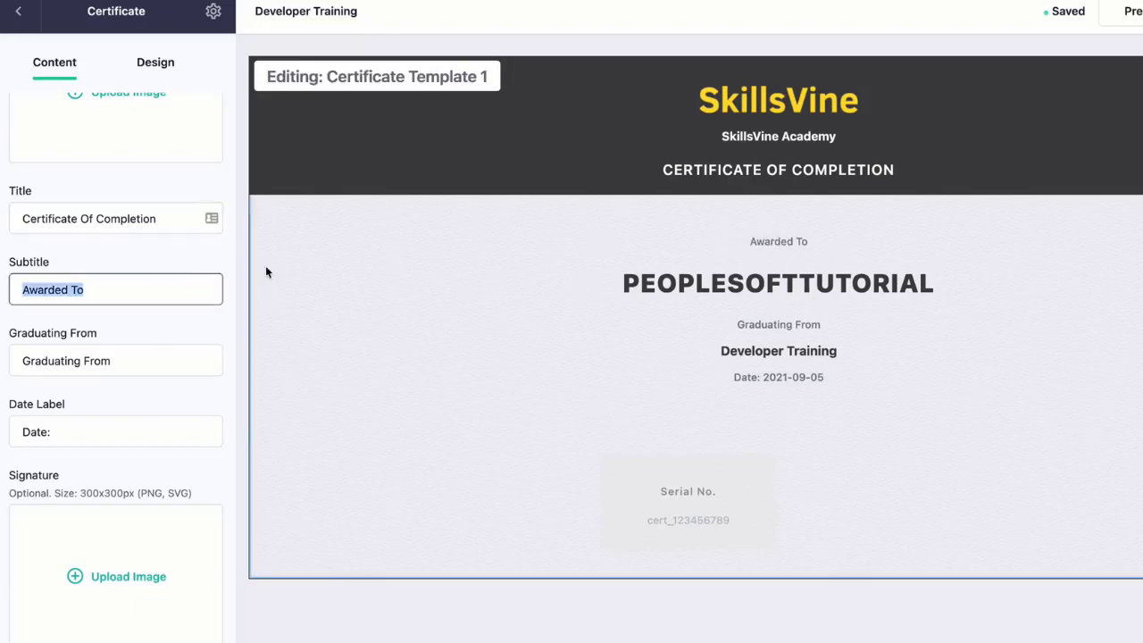
pyautogui.scroll(-1, 49, 348)
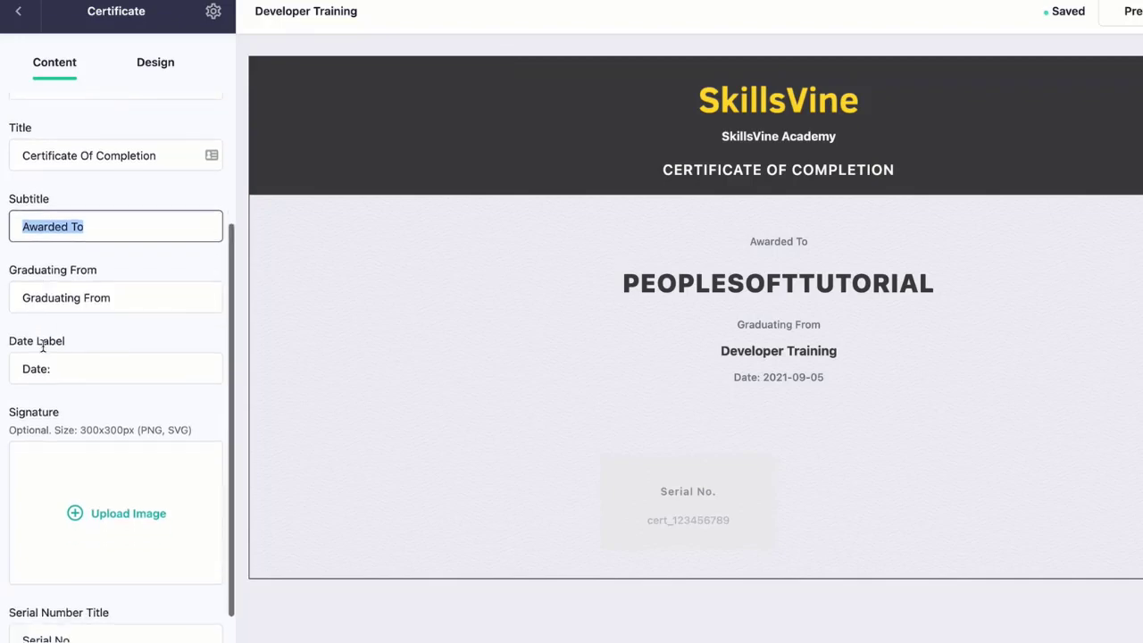
pyautogui.click(41, 301)
pyautogui.tripleClick(151, 294)
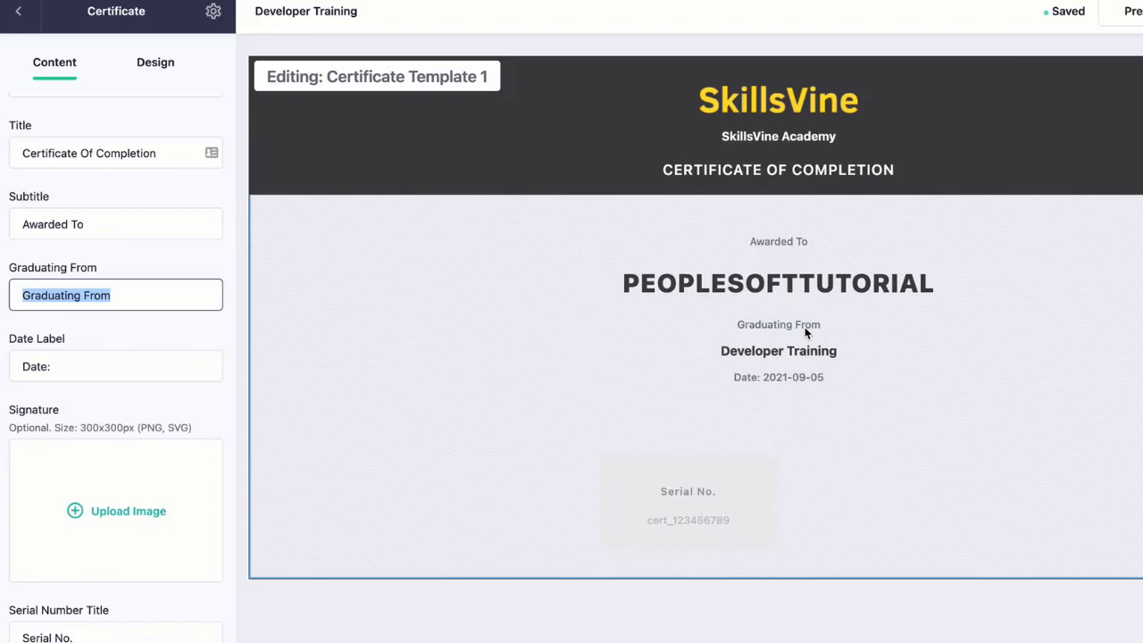
# - Change the certificate's date label to "Date Completed On:"
pyautogui.click(63, 373)
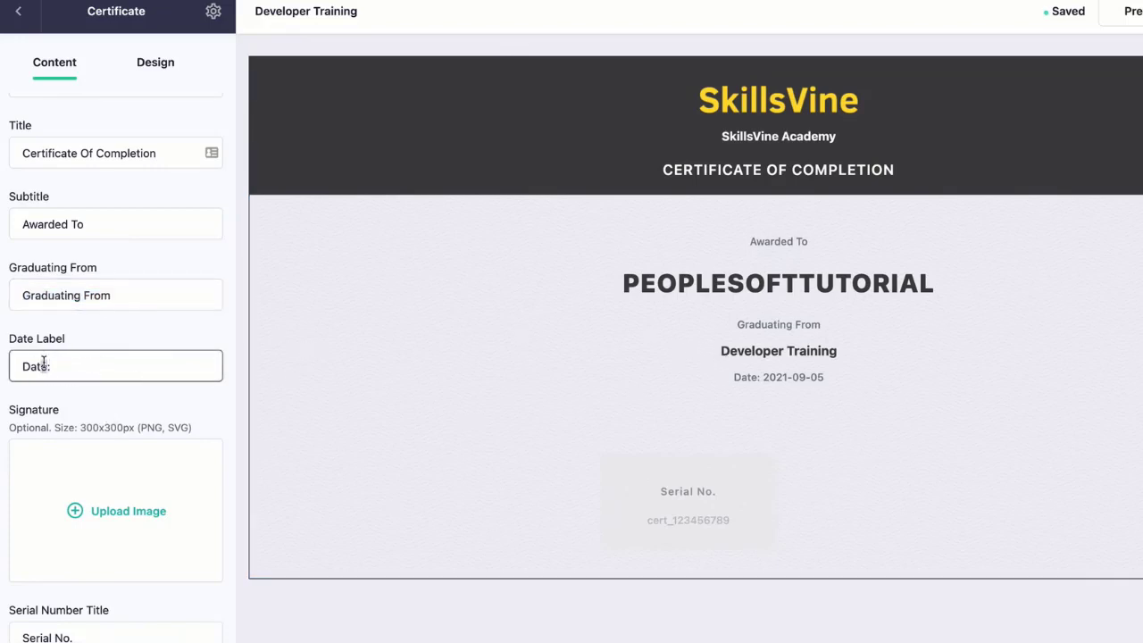
pyautogui.moveTo(41, 362); pyautogui.dragTo(73, 368)
pyautogui.press('BackSpace')
pyautogui.write('Co')
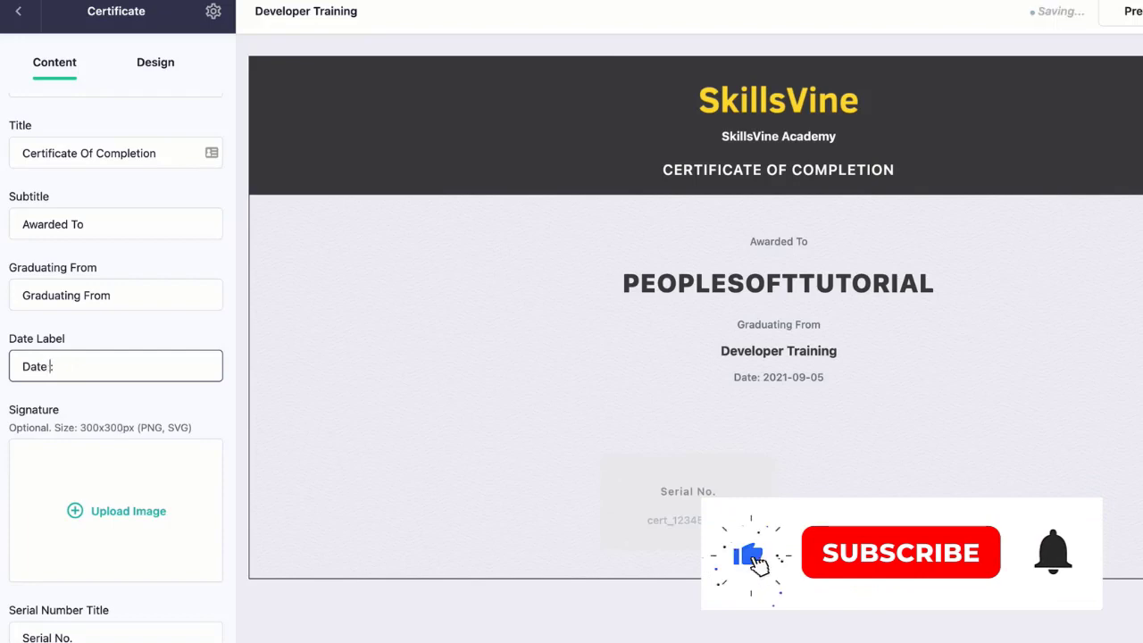
pyautogui.write('mpleted o:')
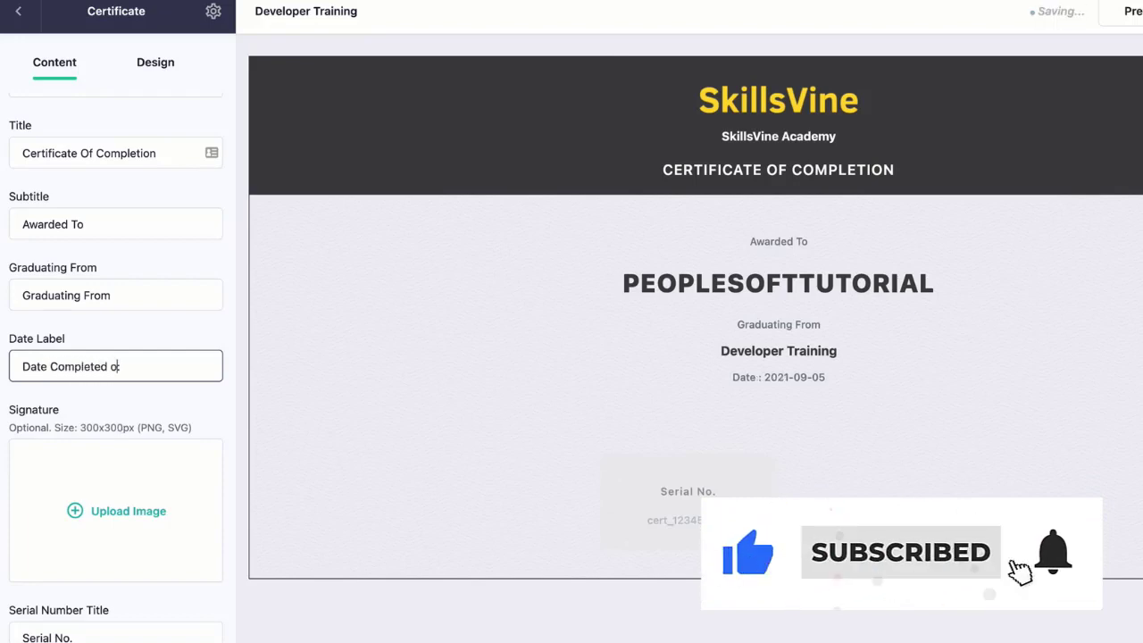
pyautogui.press('Left')
pyautogui.press('BackSpace')
pyautogui.write('On')
pyautogui.click(459, 459)
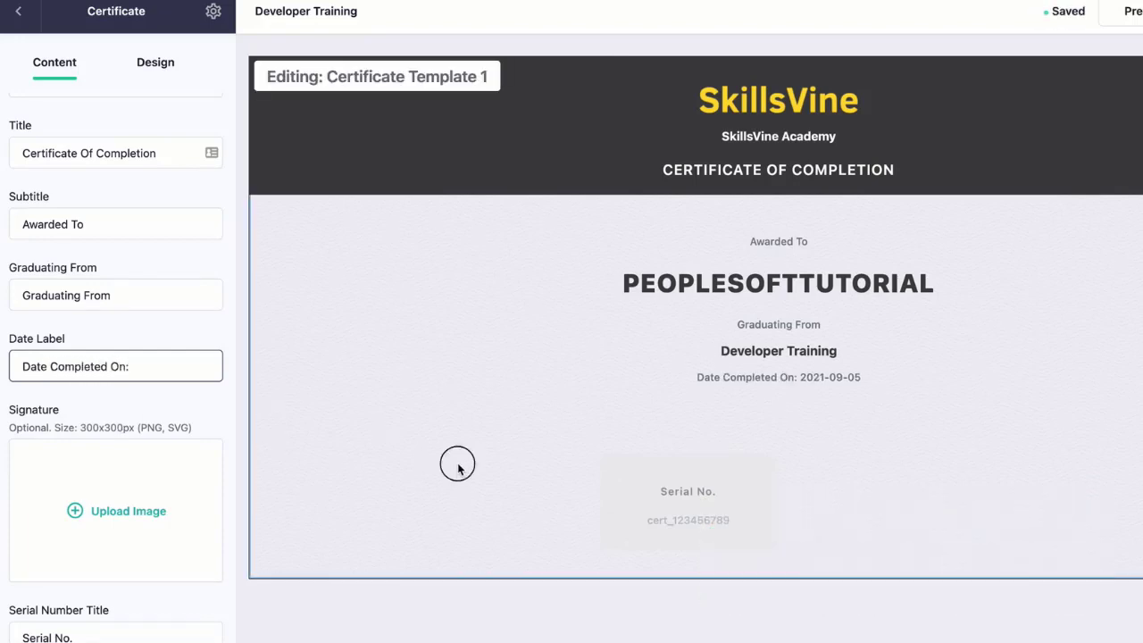
pyautogui.scroll(-3, 98, 482)
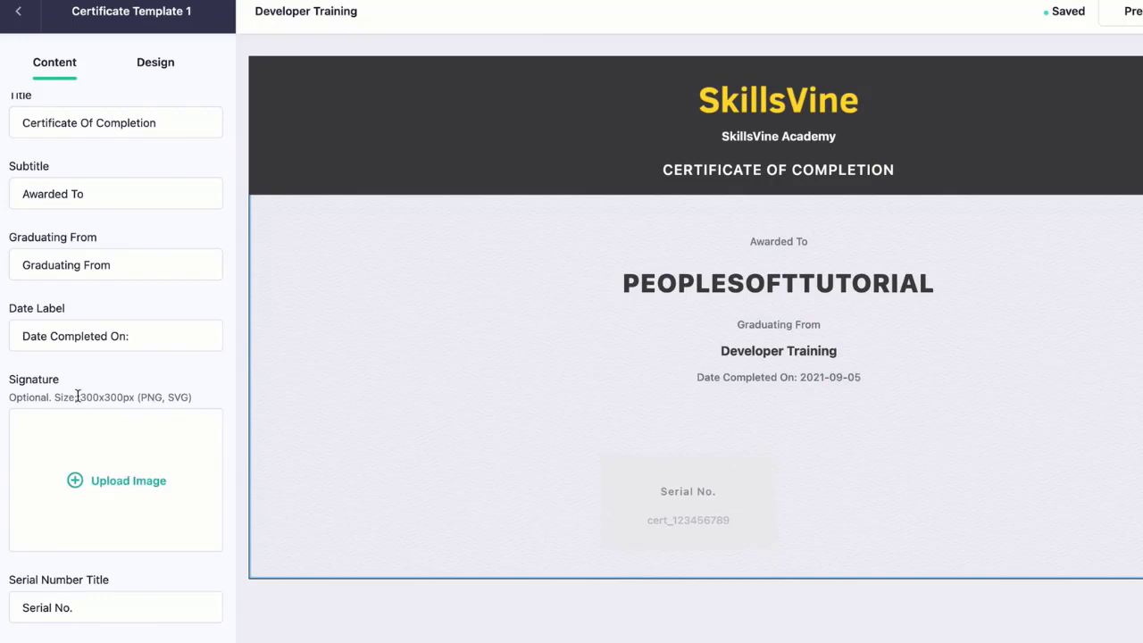
pyautogui.moveTo(83, 399); pyautogui.dragTo(156, 401)
pyautogui.click(170, 378)
pyautogui.scroll(-1, 171, 380)
pyautogui.moveTo(17, 545); pyautogui.dragTo(130, 545)
pyautogui.click(655, 509)
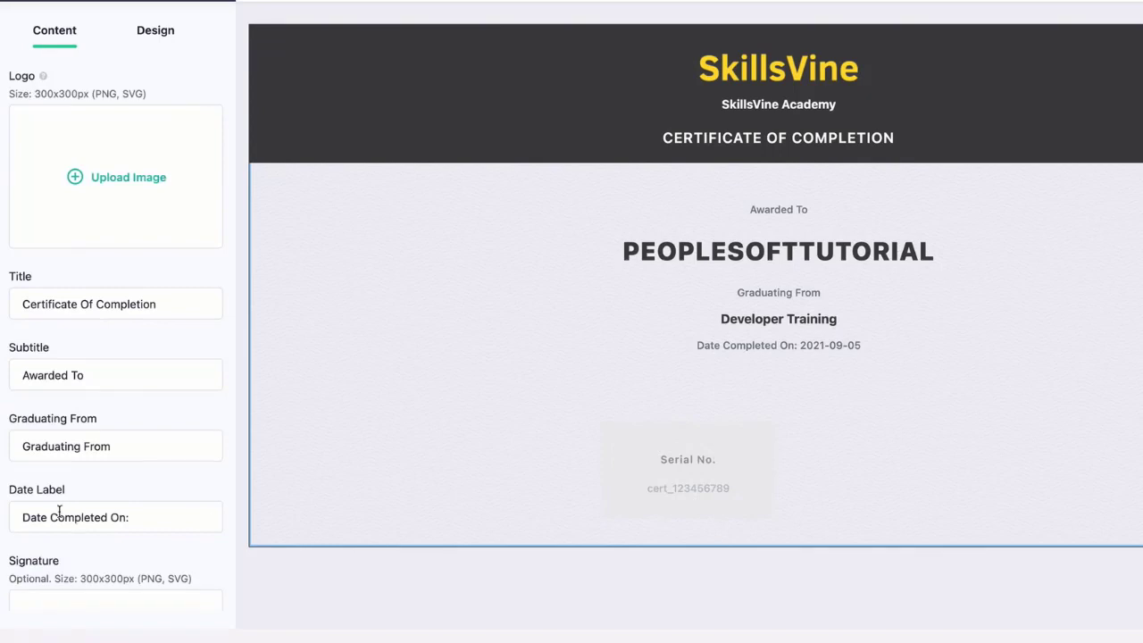
# - Change the certificate's serial number title to "Certificate No."
pyautogui.scroll(-5, 60, 512)
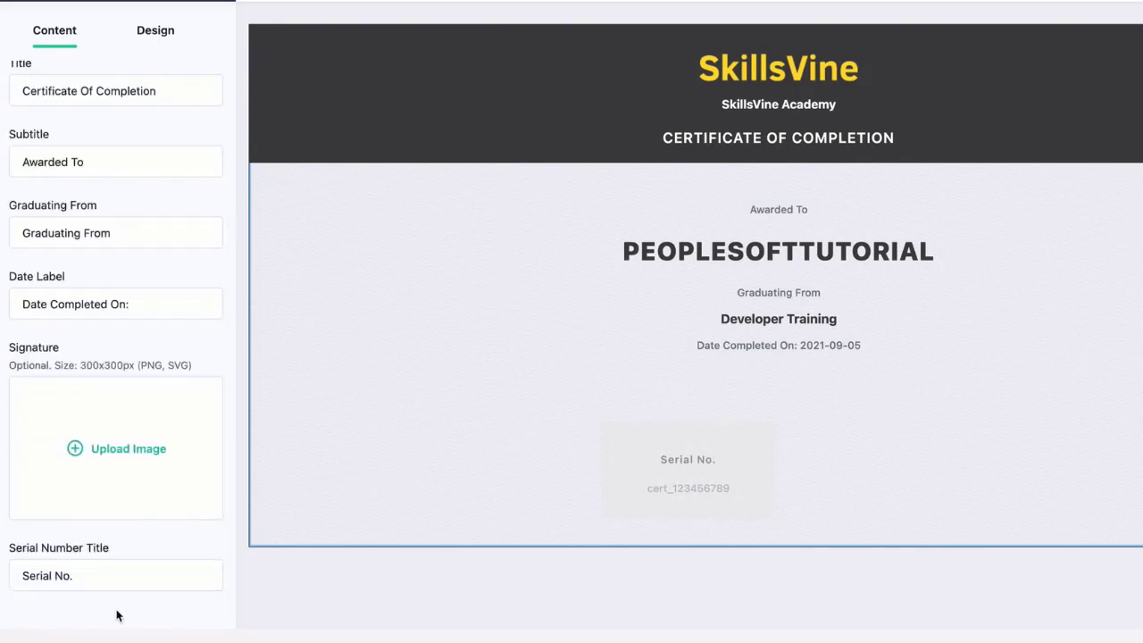
pyautogui.click(73, 574)
pyautogui.doubleClick(33, 574)
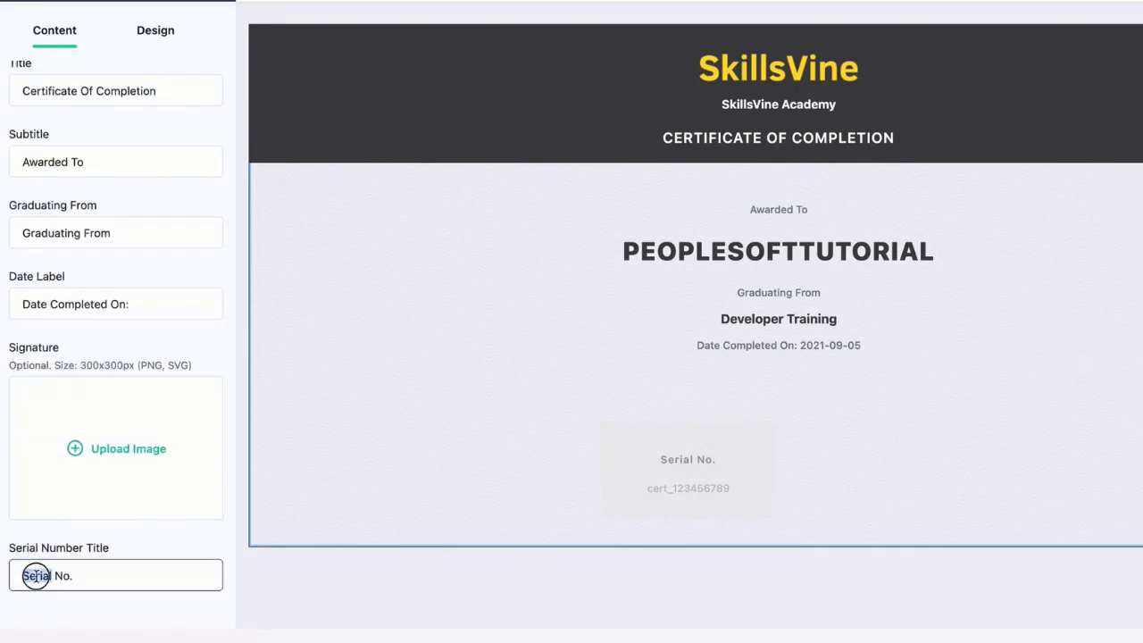
pyautogui.write('Cert')
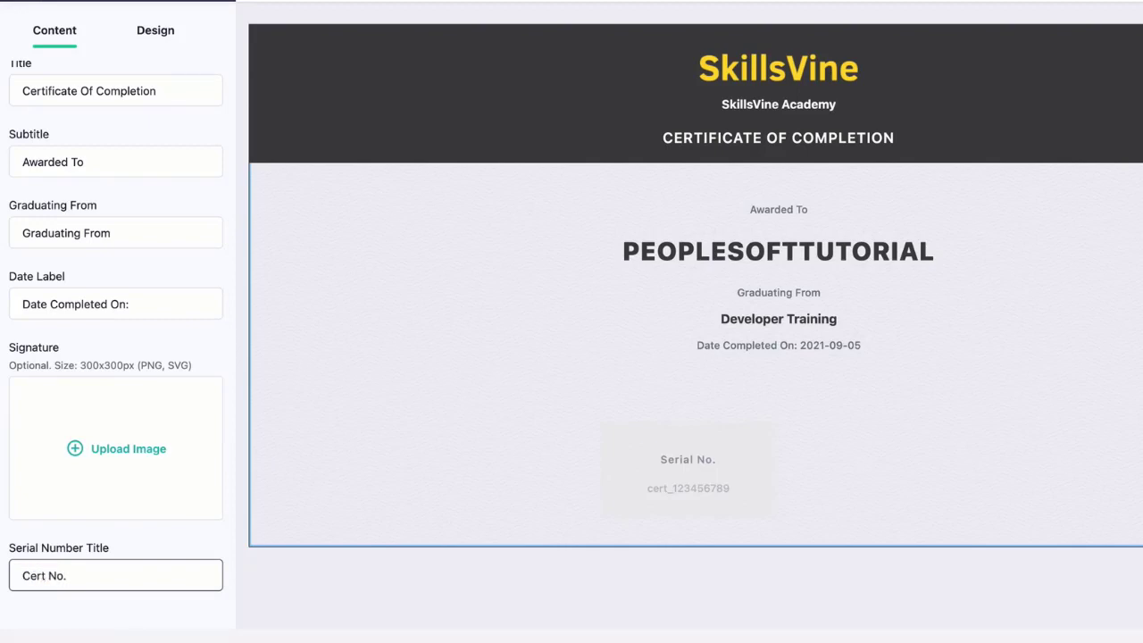
pyautogui.write('ificate')
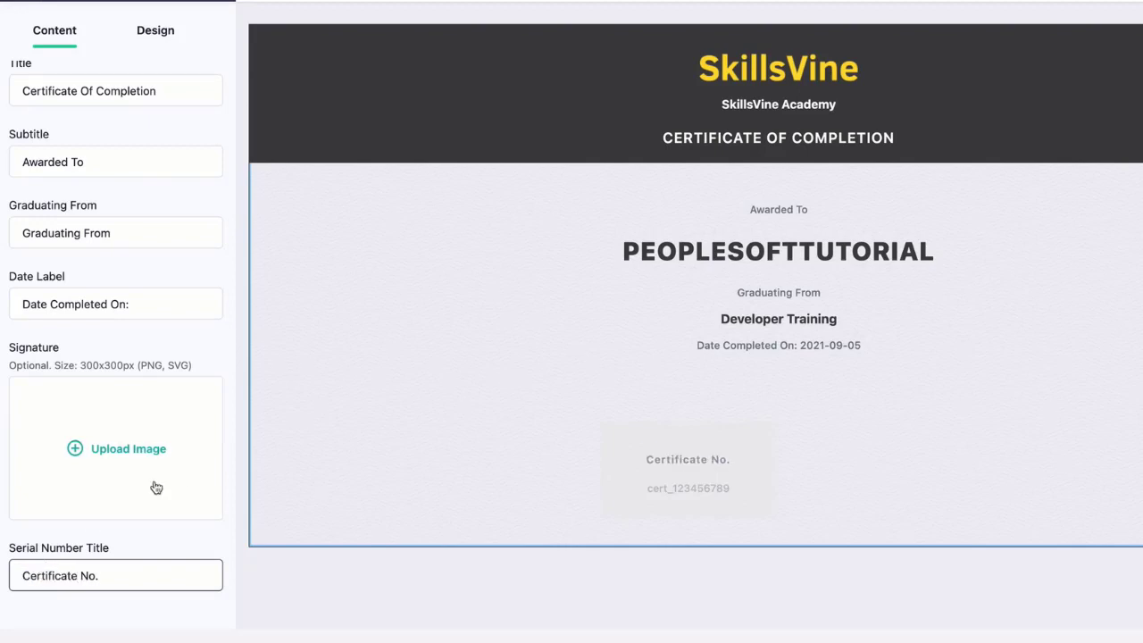
# - Set the certificate design's background color to the near-black brown #18140C
pyautogui.scroll(3, 149, 183)
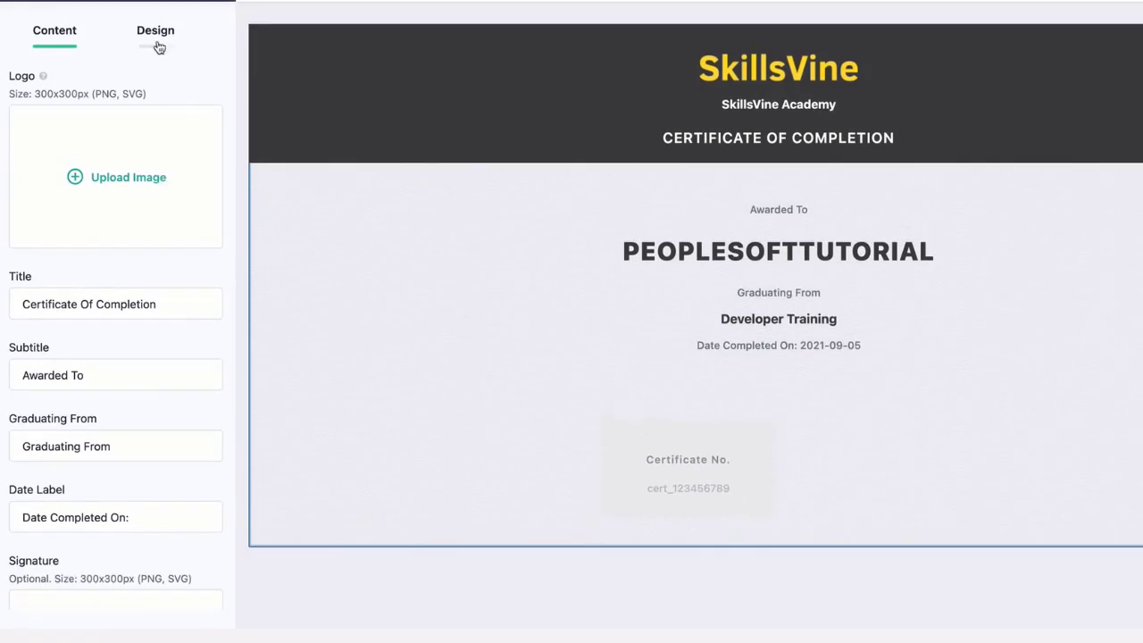
pyautogui.click(160, 34)
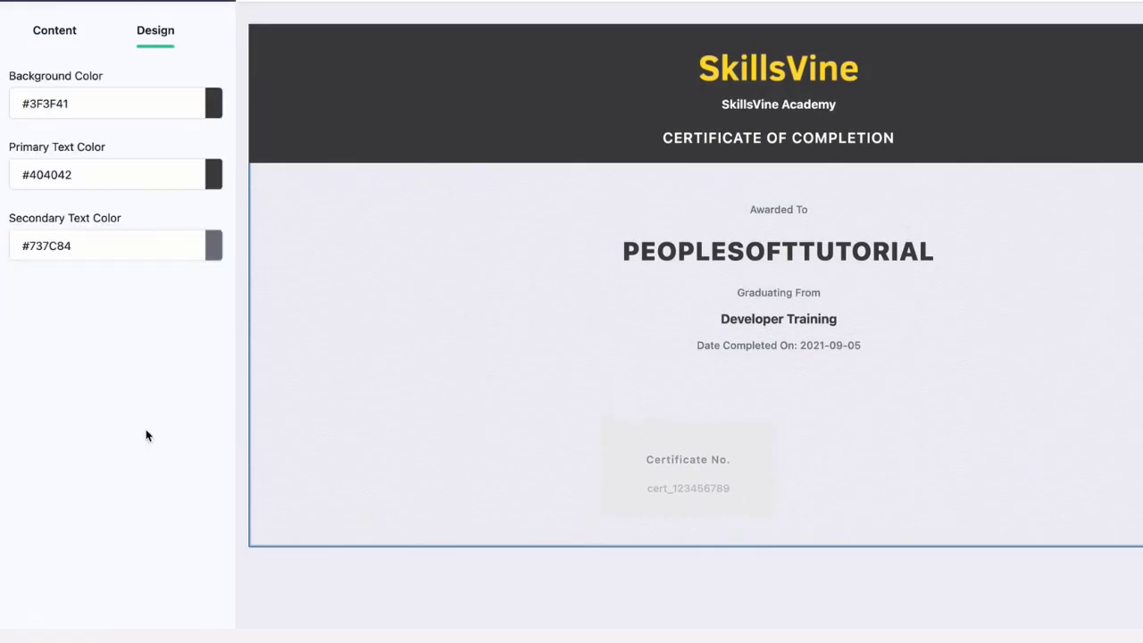
pyautogui.click(215, 111)
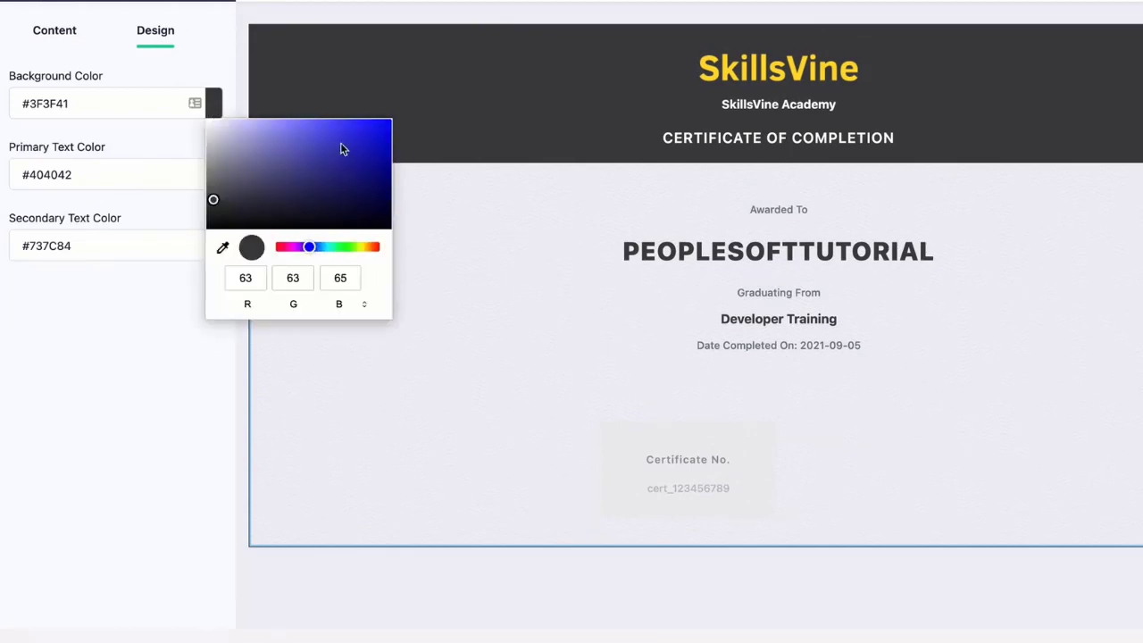
pyautogui.moveTo(335, 249); pyautogui.dragTo(367, 246)
pyautogui.click(359, 129)
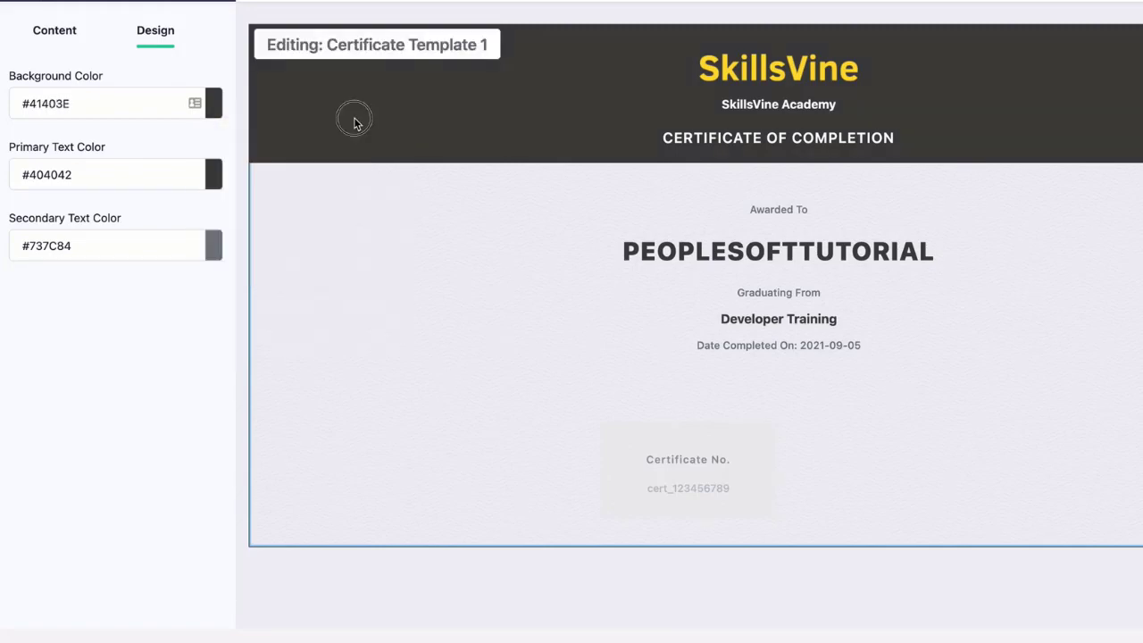
pyautogui.click(165, 38)
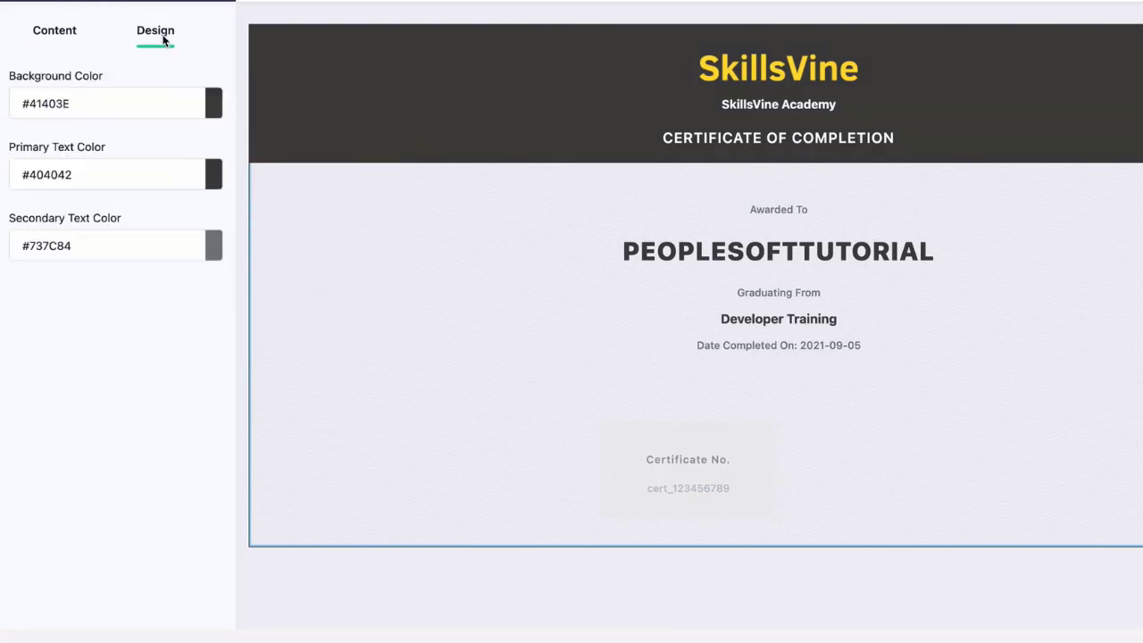
pyautogui.click(213, 102)
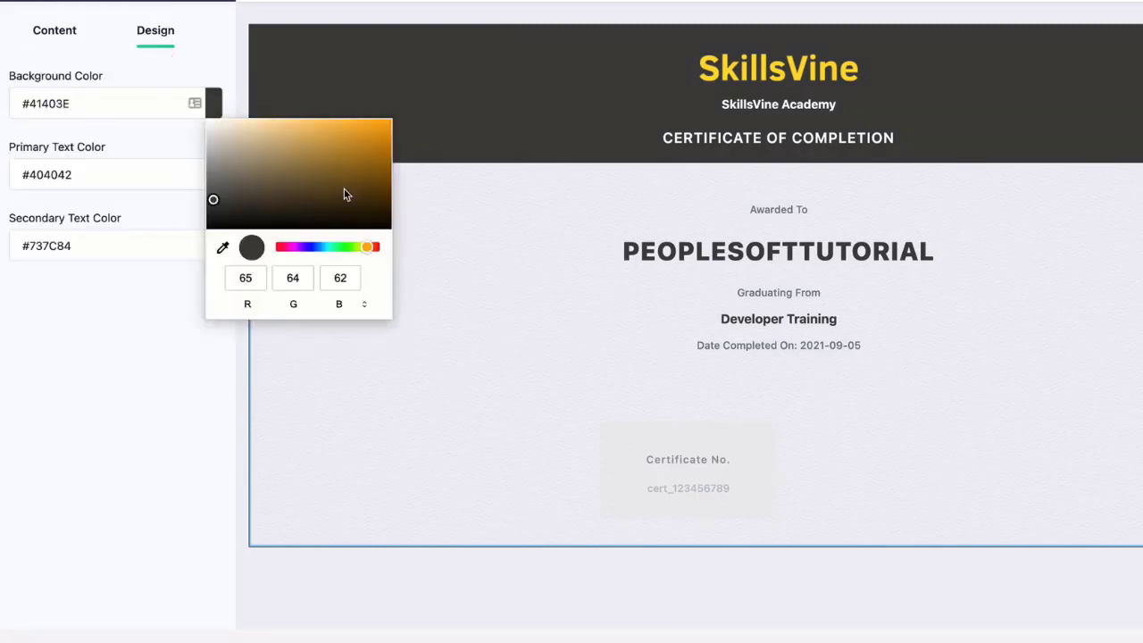
pyautogui.click(348, 125)
pyautogui.moveTo(347, 126); pyautogui.dragTo(389, 130)
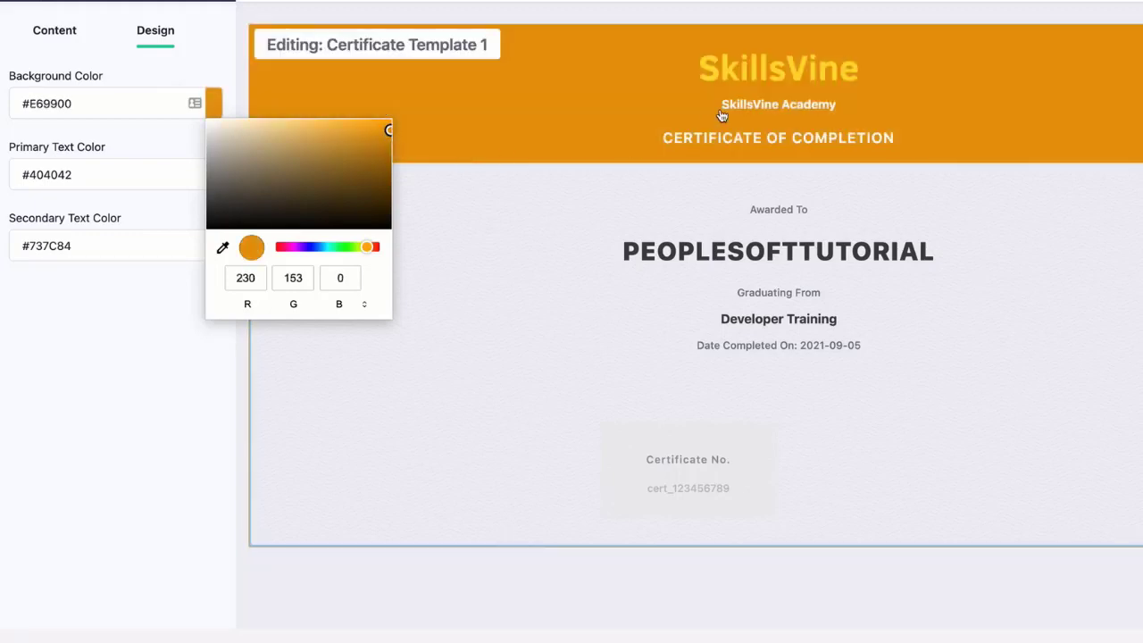
pyautogui.moveTo(279, 131)
pyautogui.mouseDown()
pyautogui.moveTo(306, 122)
pyautogui.moveTo(273, 122)
pyautogui.mouseUp()
pyautogui.moveTo(308, 200); pyautogui.dragTo(298, 217)
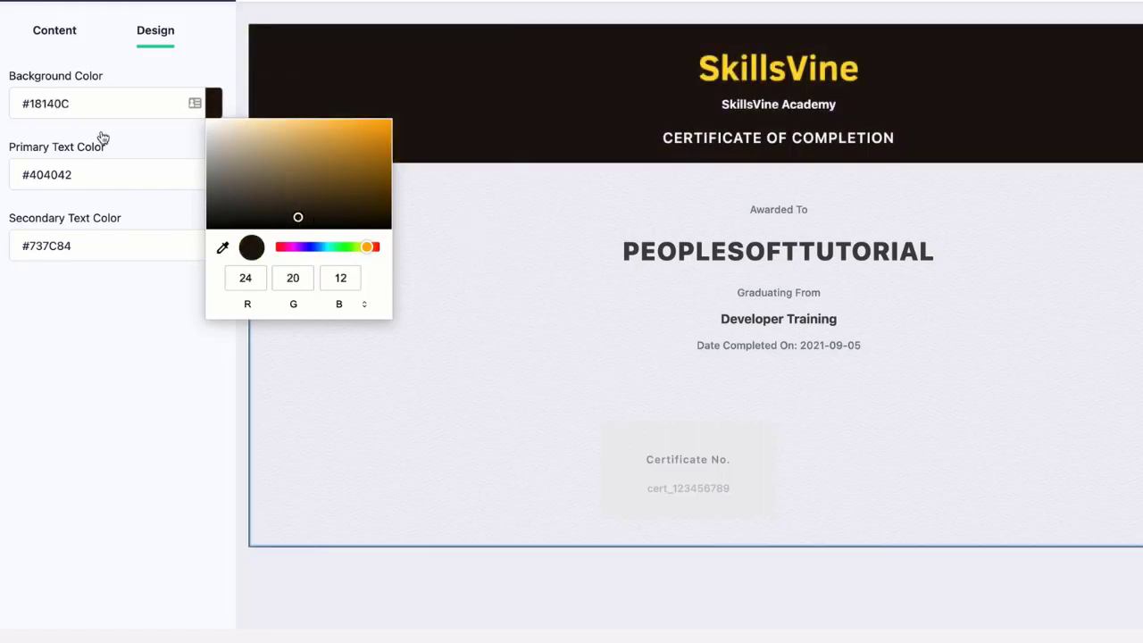
# - Set the certificate's primary text color to red, #EE1111
pyautogui.click(114, 175)
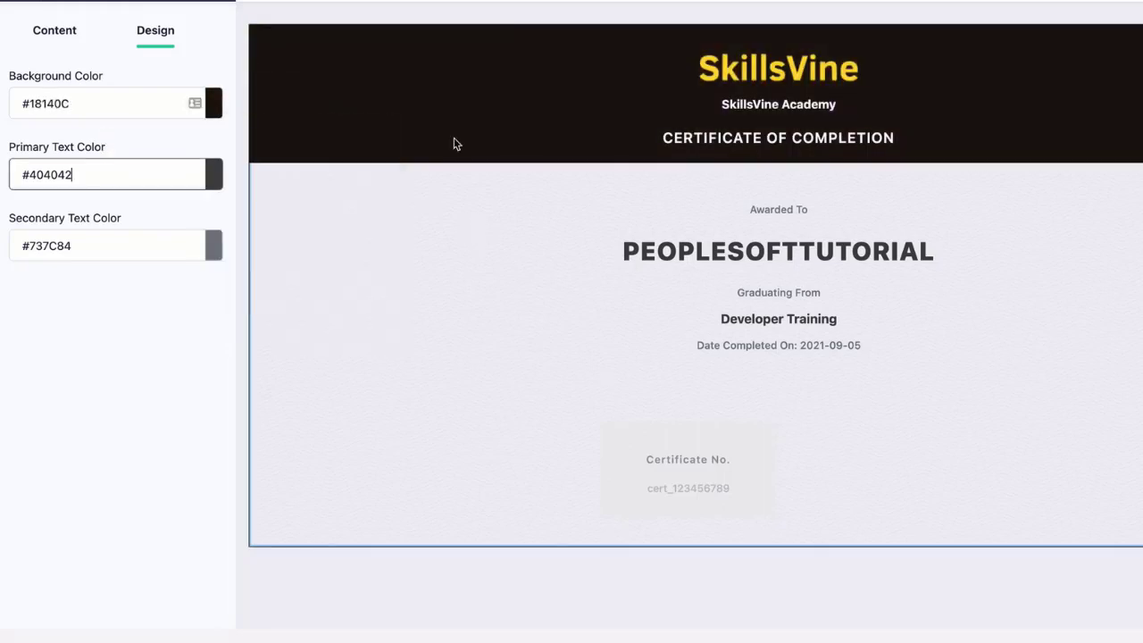
pyautogui.click(215, 174)
pyautogui.click(276, 319)
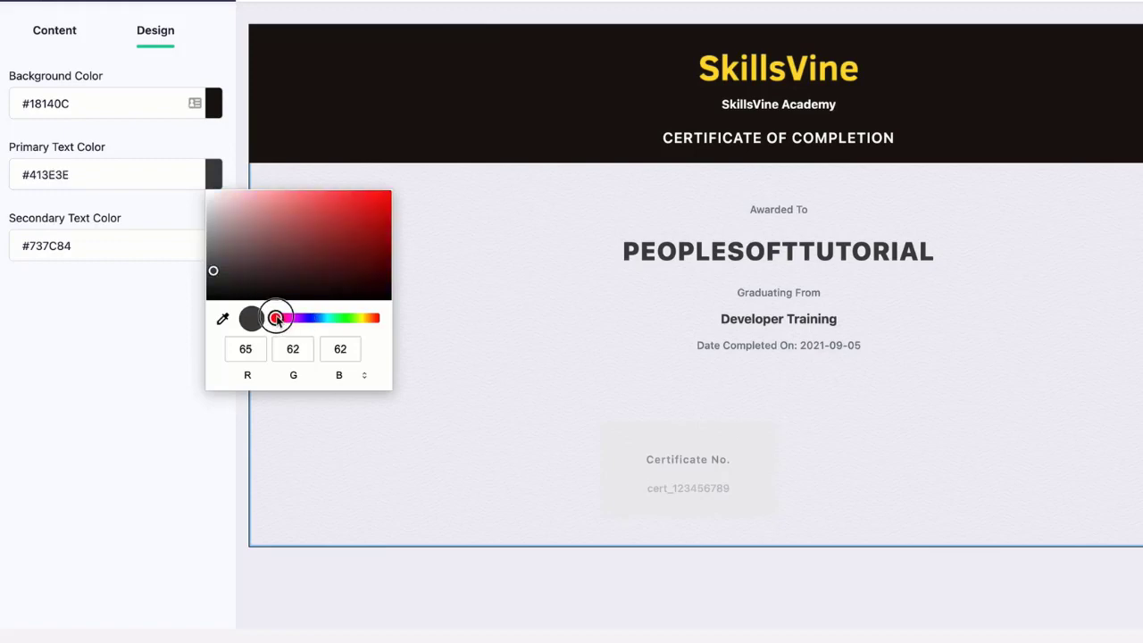
pyautogui.moveTo(375, 211)
pyautogui.mouseDown()
pyautogui.moveTo(357, 197)
pyautogui.moveTo(377, 203)
pyautogui.mouseUp()
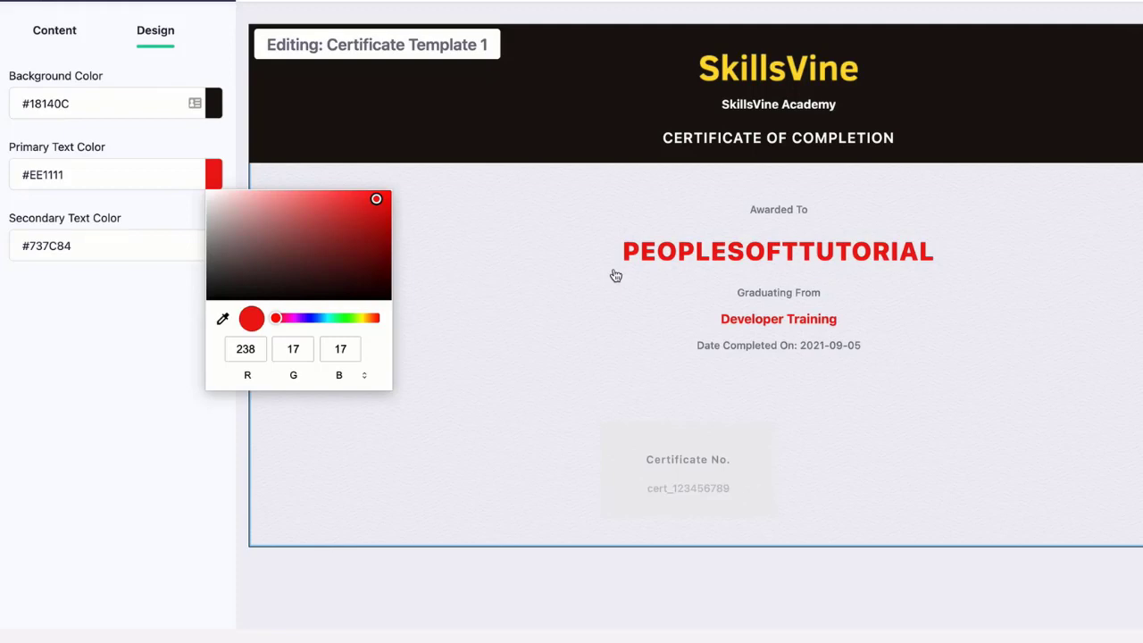
# - Set the certificate's secondary text color to blue, #0007DB, and return to the content settings
pyautogui.click(115, 246)
pyautogui.click(214, 258)
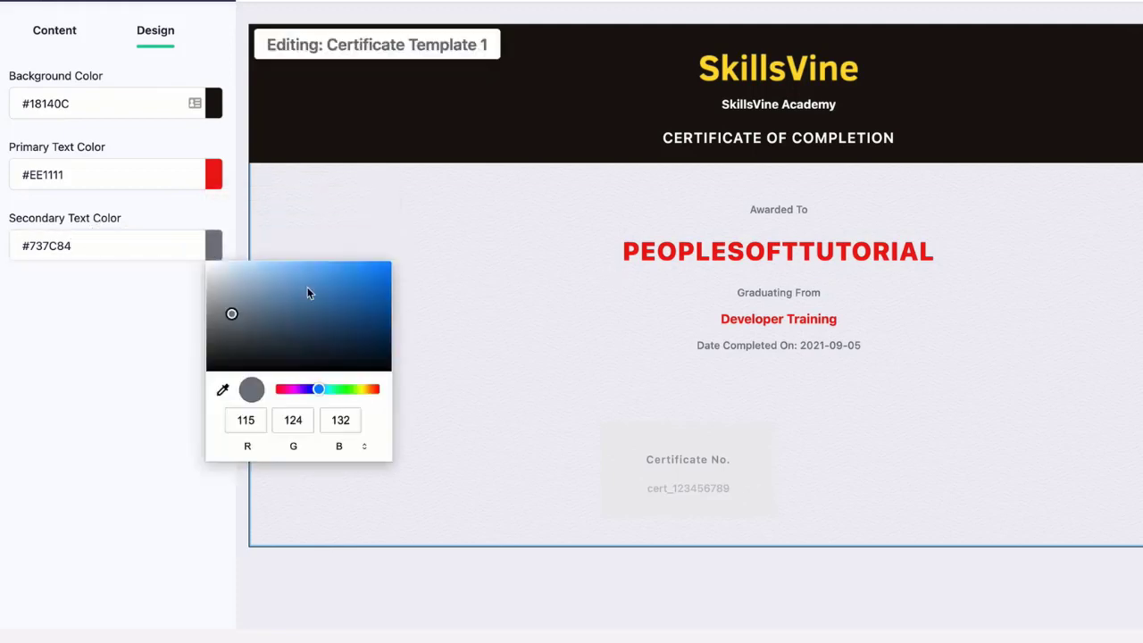
pyautogui.click(285, 389)
pyautogui.click(325, 270)
pyautogui.moveTo(325, 269); pyautogui.dragTo(393, 268)
pyautogui.click(309, 388)
pyautogui.click(390, 281)
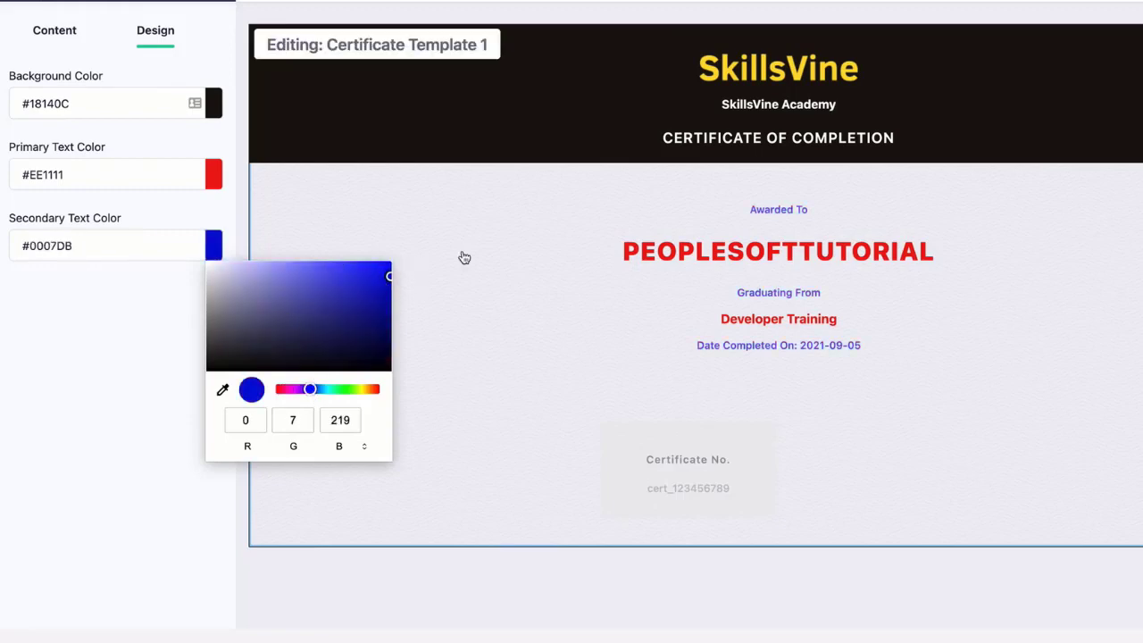
pyautogui.click(641, 191)
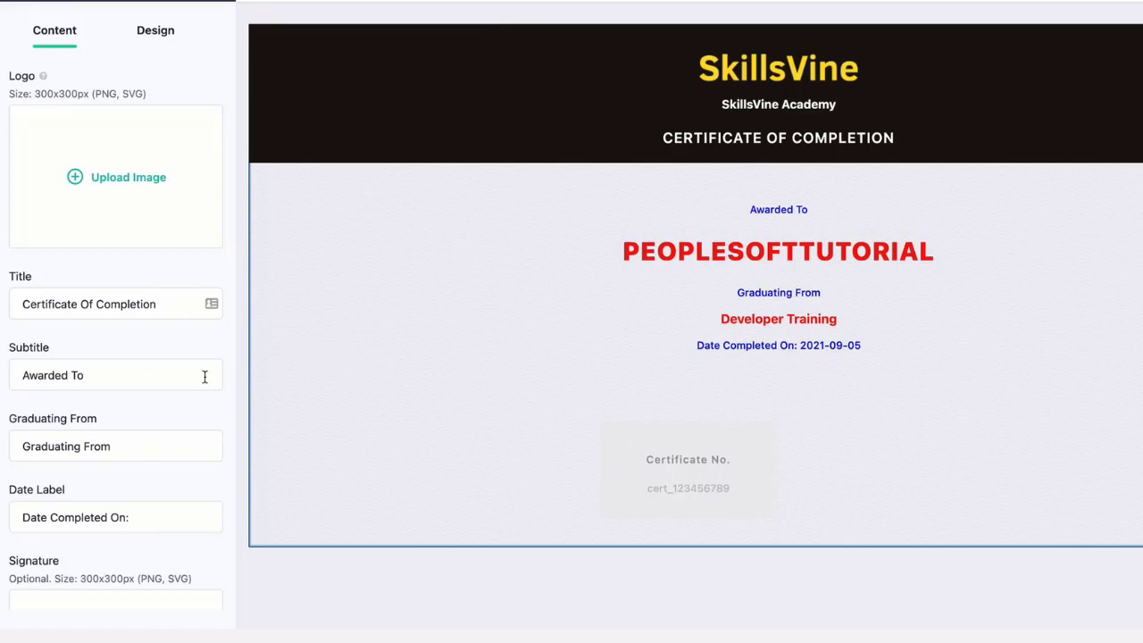
pyautogui.scroll(-3, 205, 375)
pyautogui.scroll(3, 212, 467)
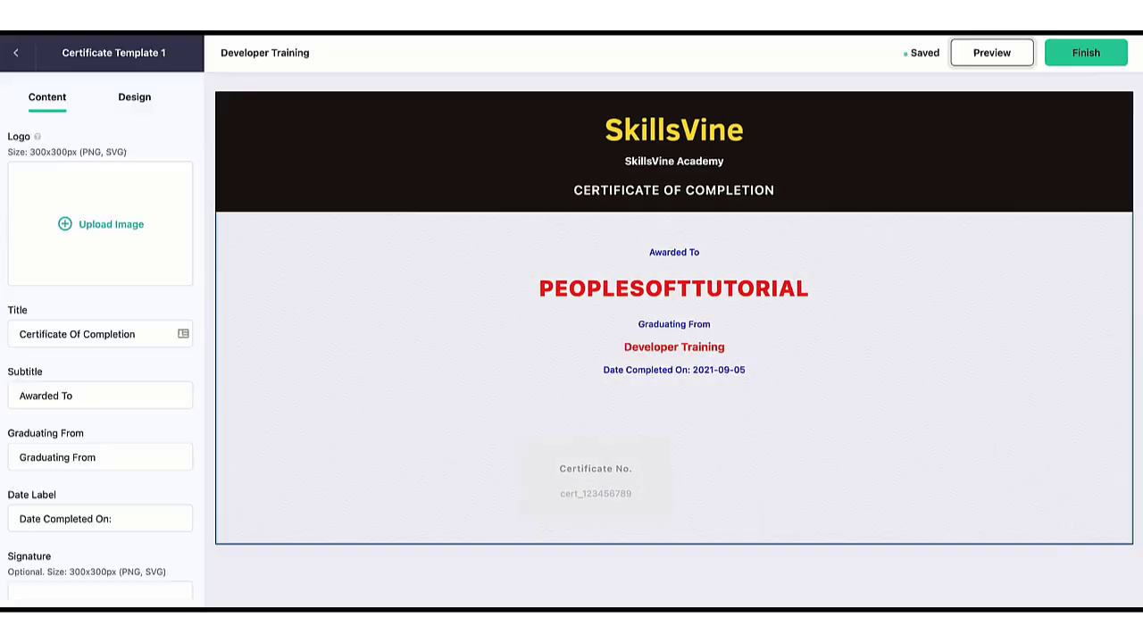
# - Finish the customized certificate, activate it for the course, and check its issued count
pyautogui.click(1104, 61)
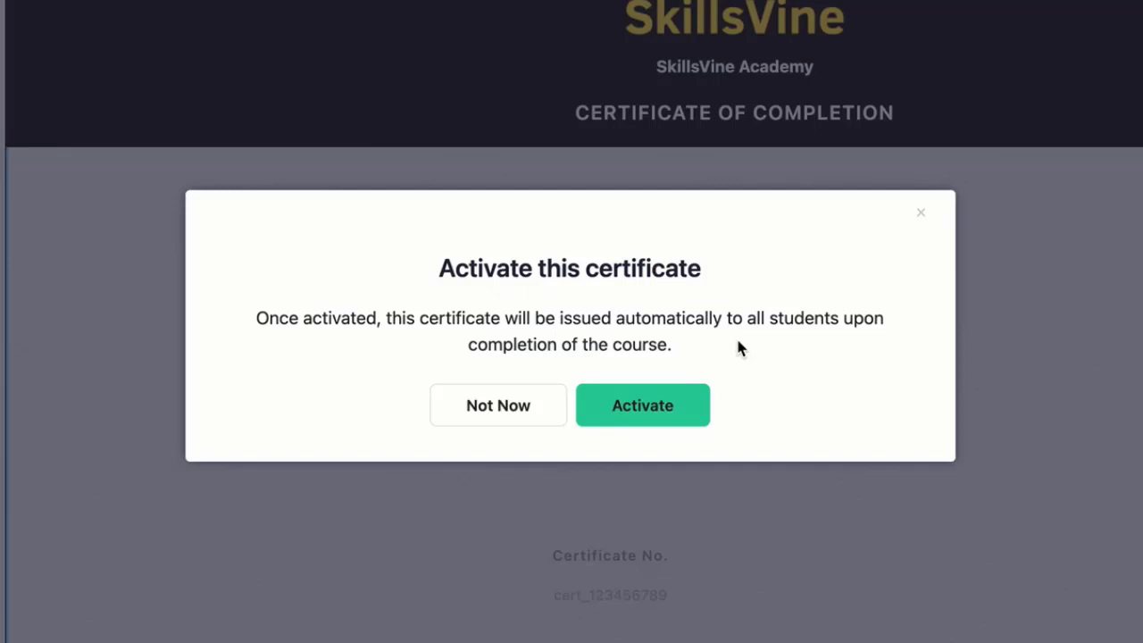
pyautogui.click(665, 402)
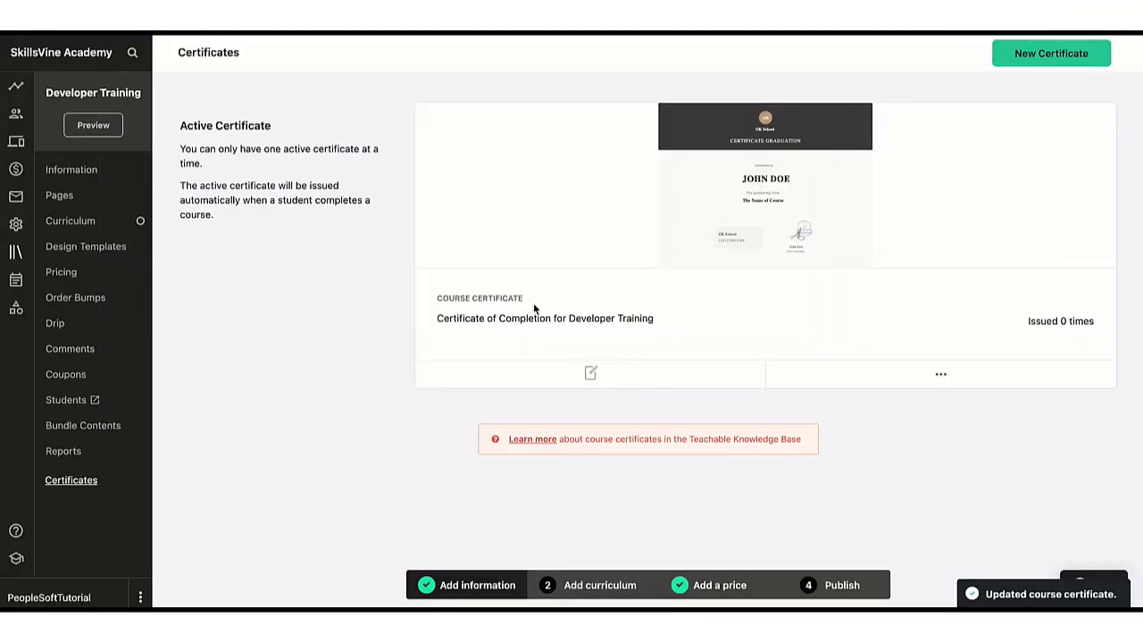
pyautogui.tripleClick(1078, 321)
pyautogui.moveTo(1078, 321); pyautogui.dragTo(1075, 320)
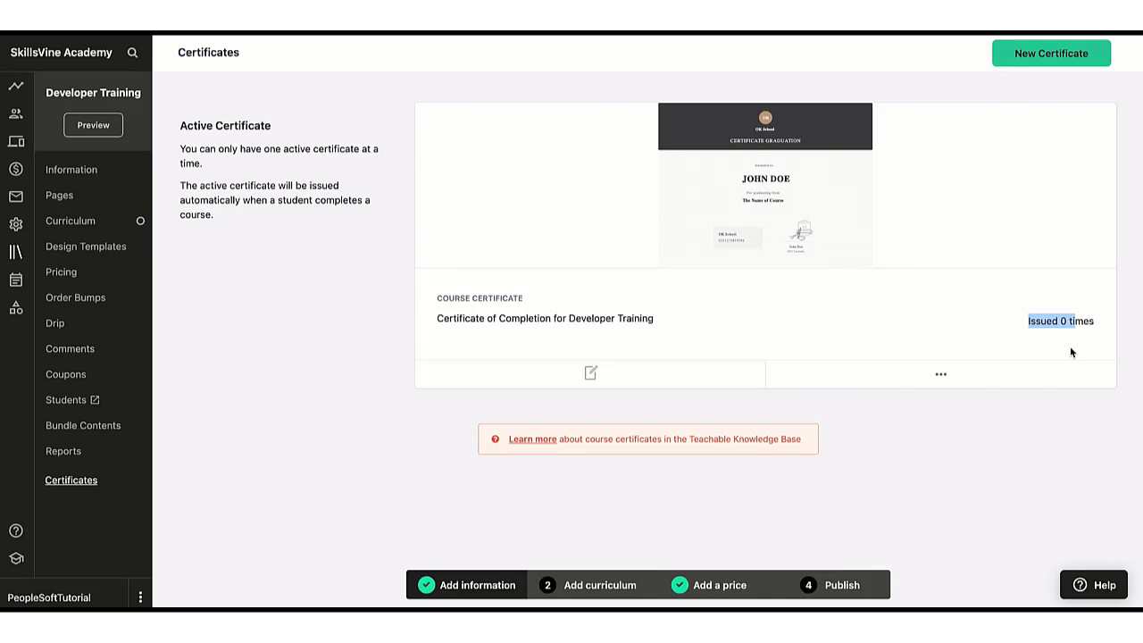
pyautogui.moveTo(1062, 320); pyautogui.dragTo(1068, 320)
# - Create a second certificate from the dark-framed Certificate Template 2 and finish it without activating it
pyautogui.click(1048, 55)
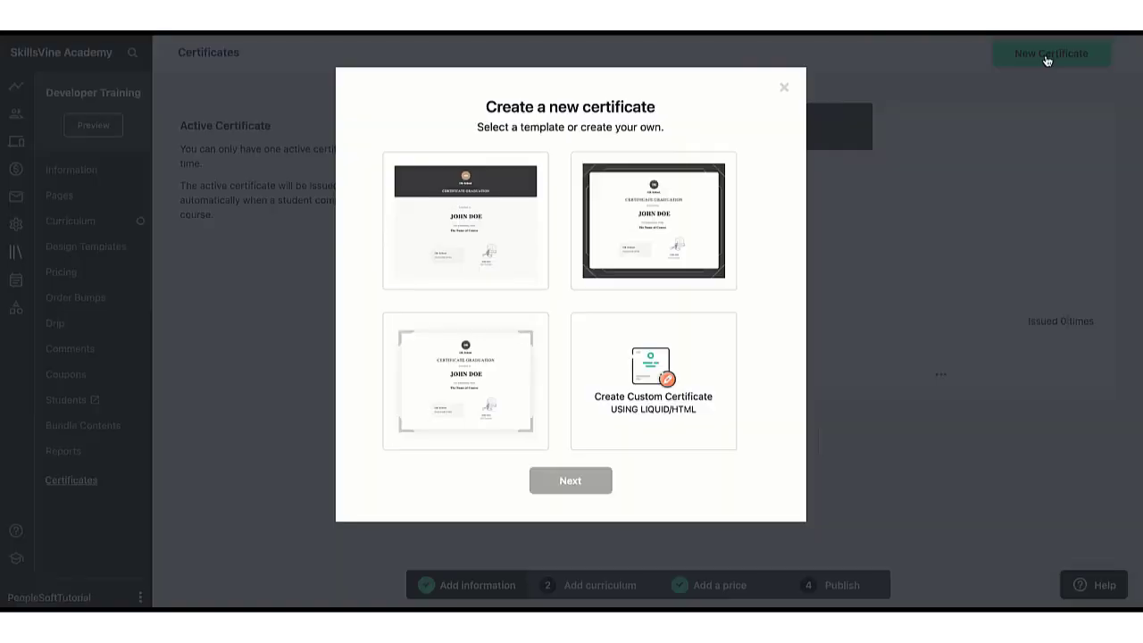
pyautogui.click(640, 240)
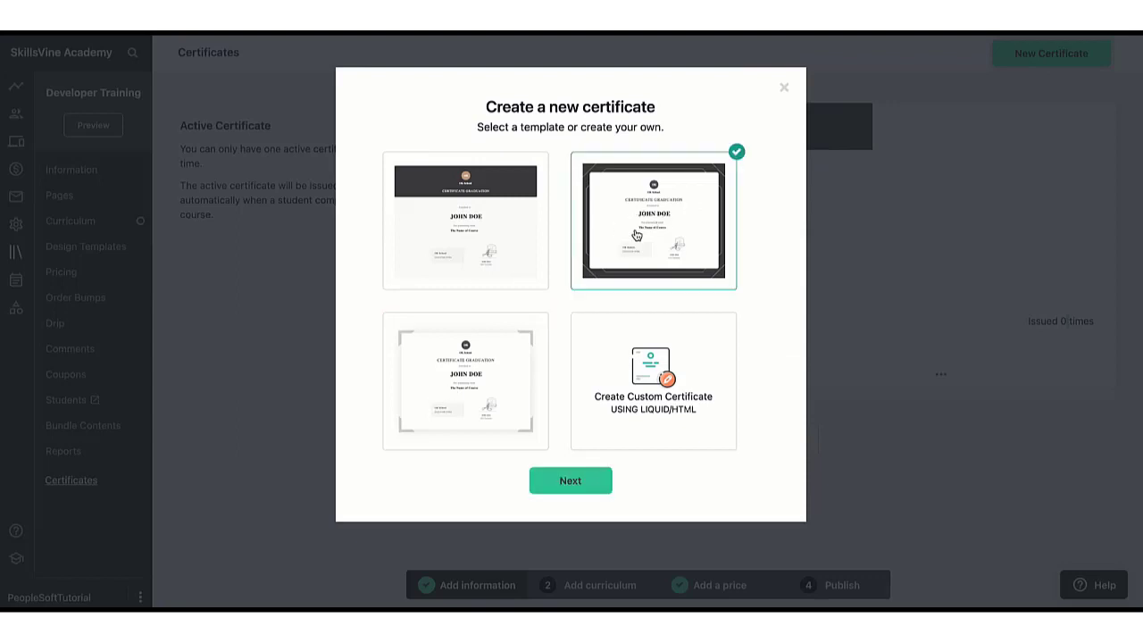
pyautogui.click(568, 480)
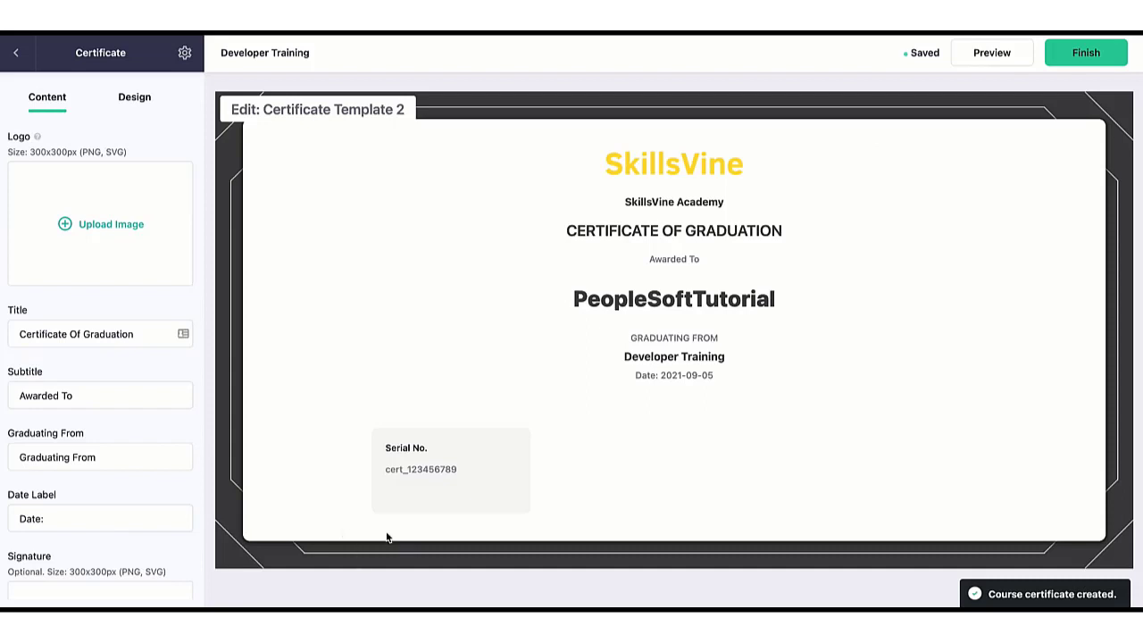
pyautogui.scroll(-1, 181, 402)
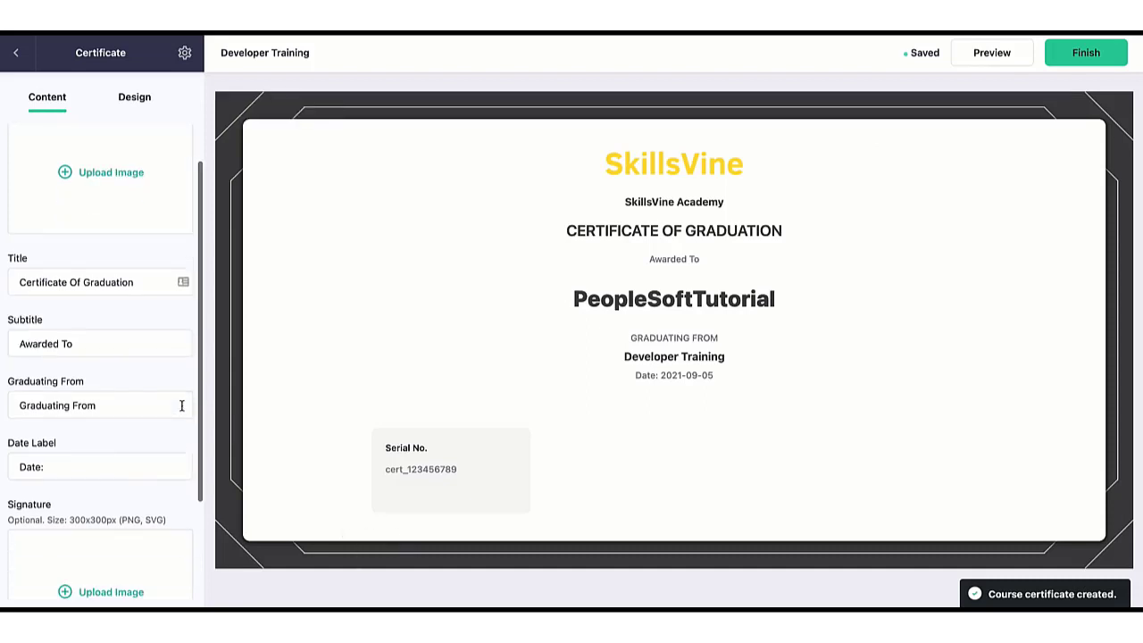
pyautogui.click(1097, 52)
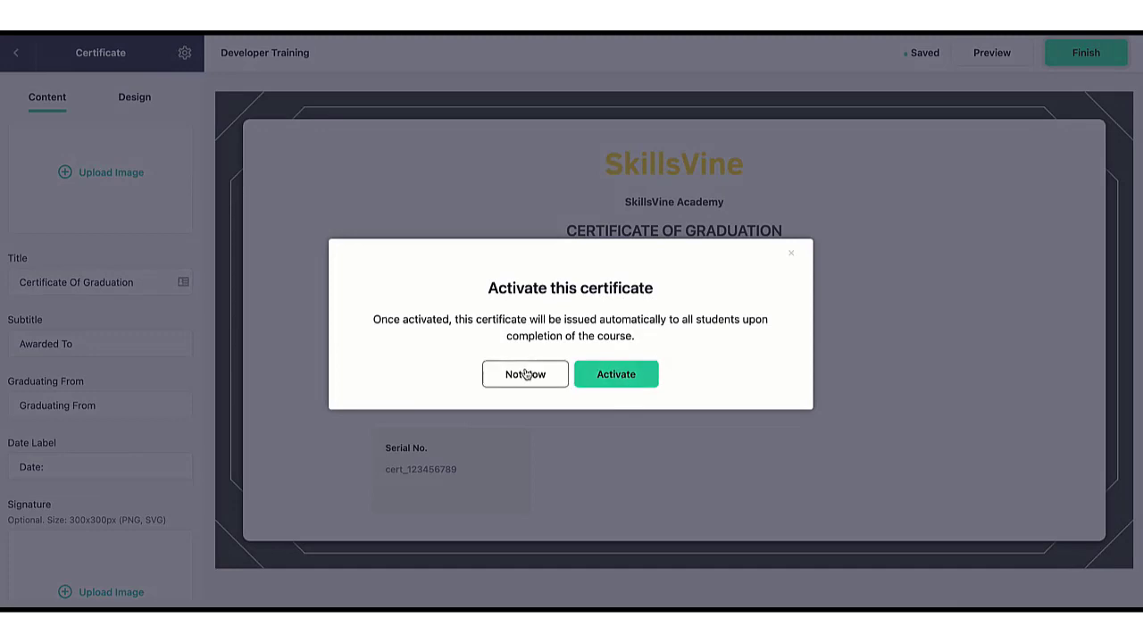
pyautogui.click(553, 379)
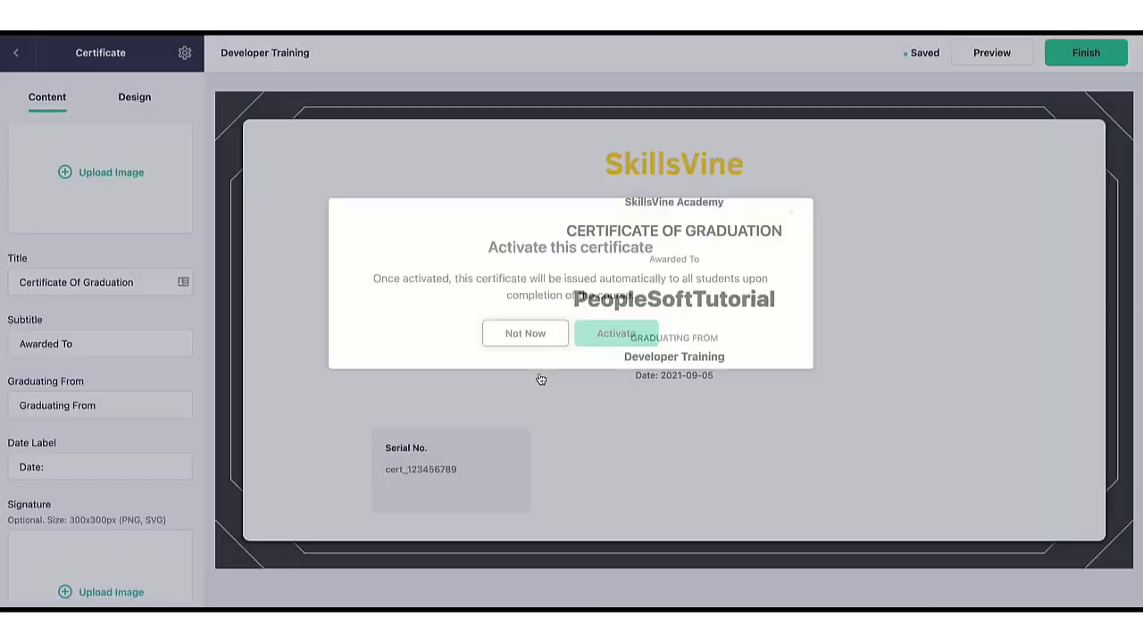
# - Review the Active Certificate and Inactive Certificates sections of the course
pyautogui.scroll(-2, 576, 390)
pyautogui.scroll(2, 576, 390)
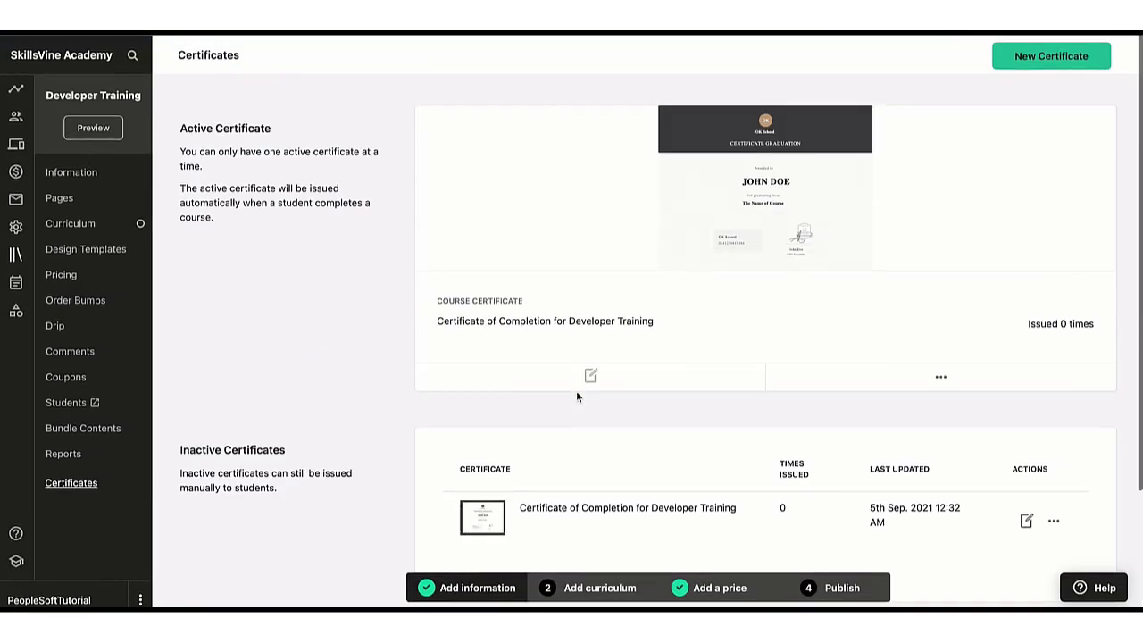
pyautogui.moveTo(177, 127); pyautogui.dragTo(308, 132)
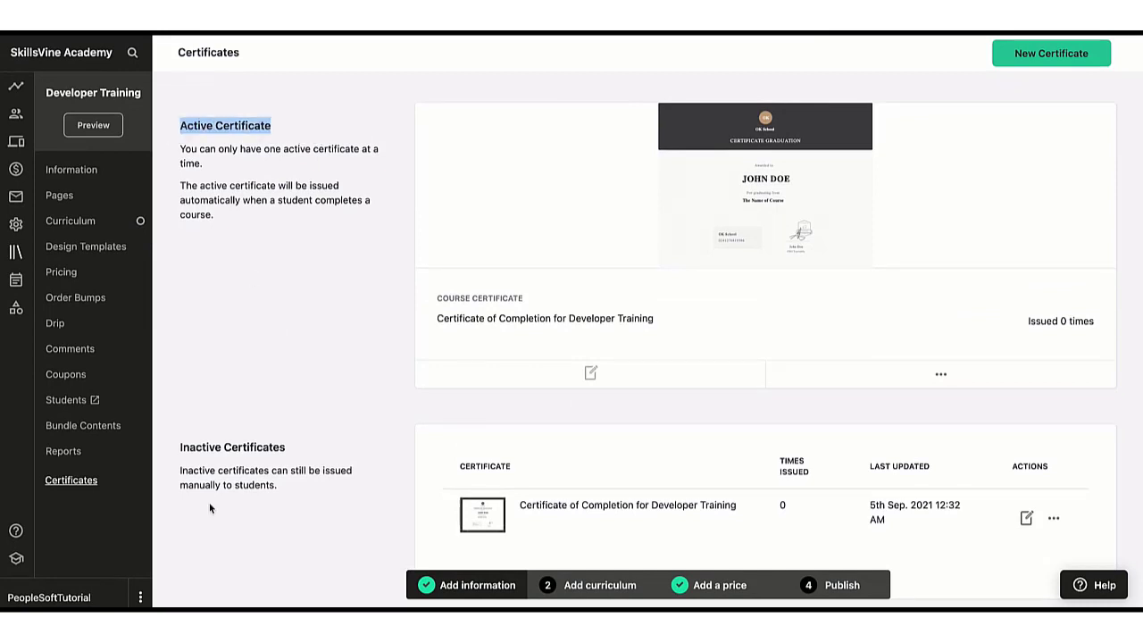
pyautogui.moveTo(292, 455); pyautogui.dragTo(170, 454)
pyautogui.scroll(-2, 256, 477)
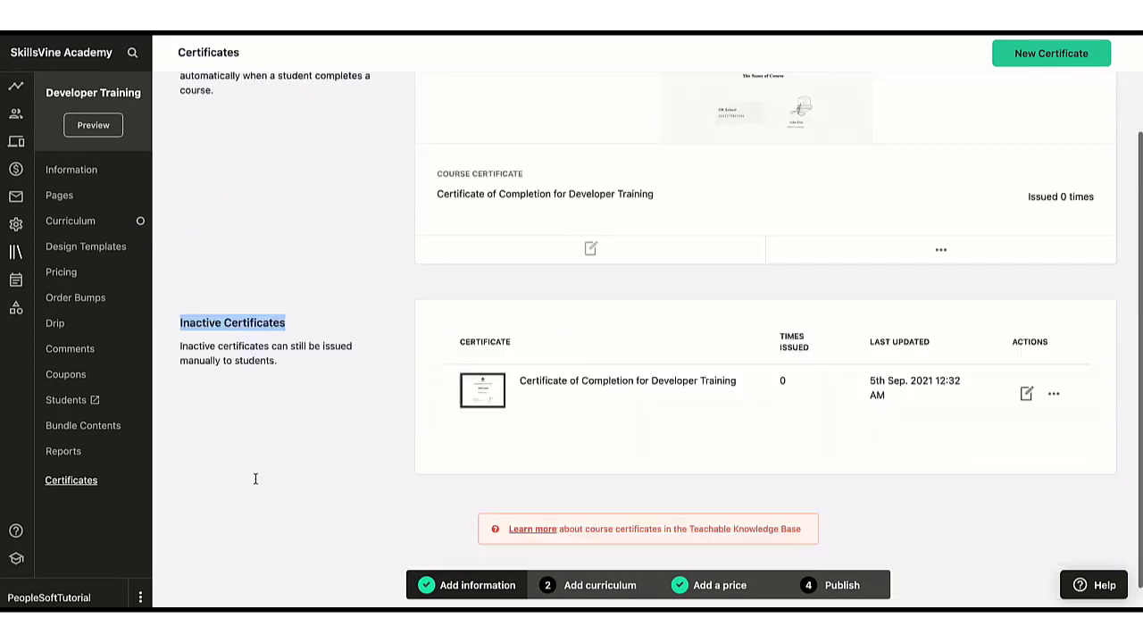
pyautogui.scroll(2, 490, 431)
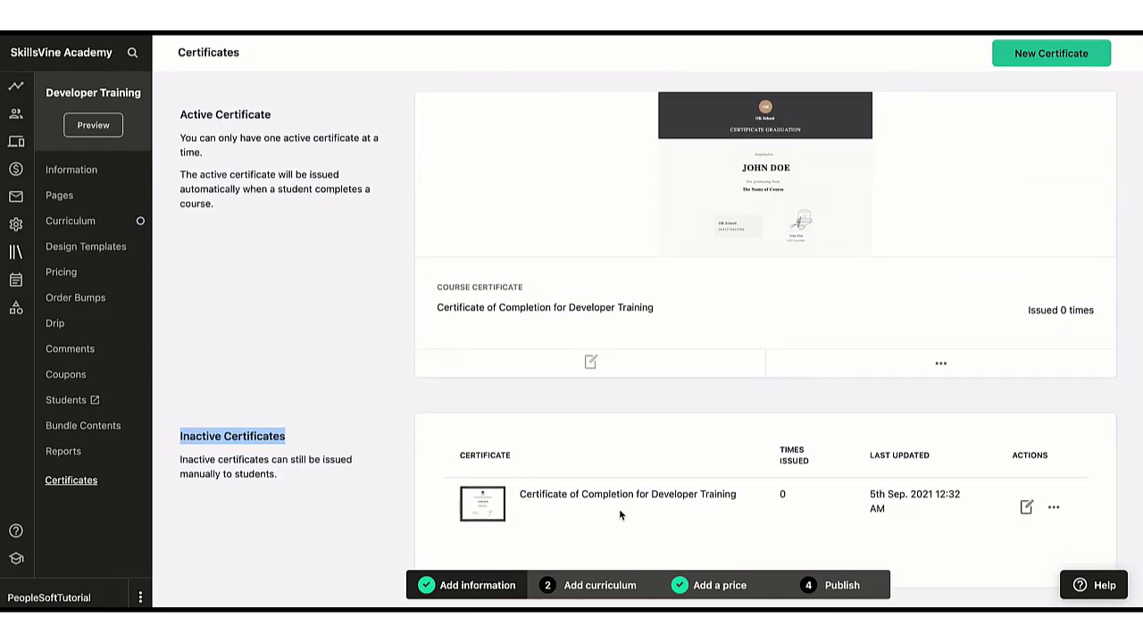
# - Activate the inactive dark-framed certificate in place of the current one and check both certificate sections
pyautogui.scroll(-2, 619, 508)
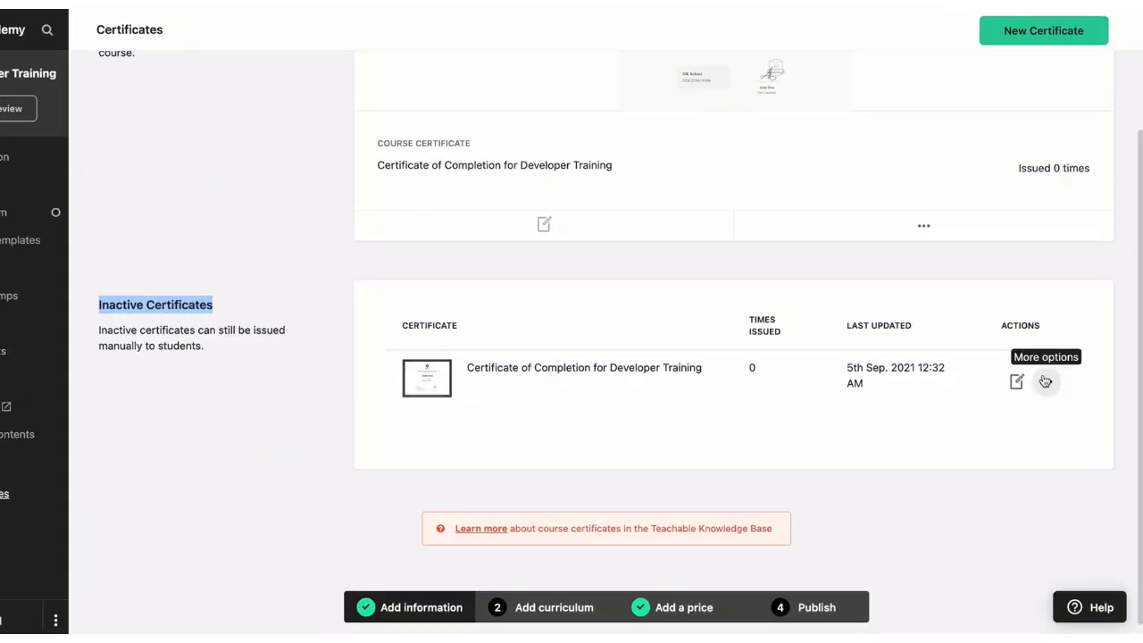
pyautogui.click(1053, 377)
pyautogui.click(982, 454)
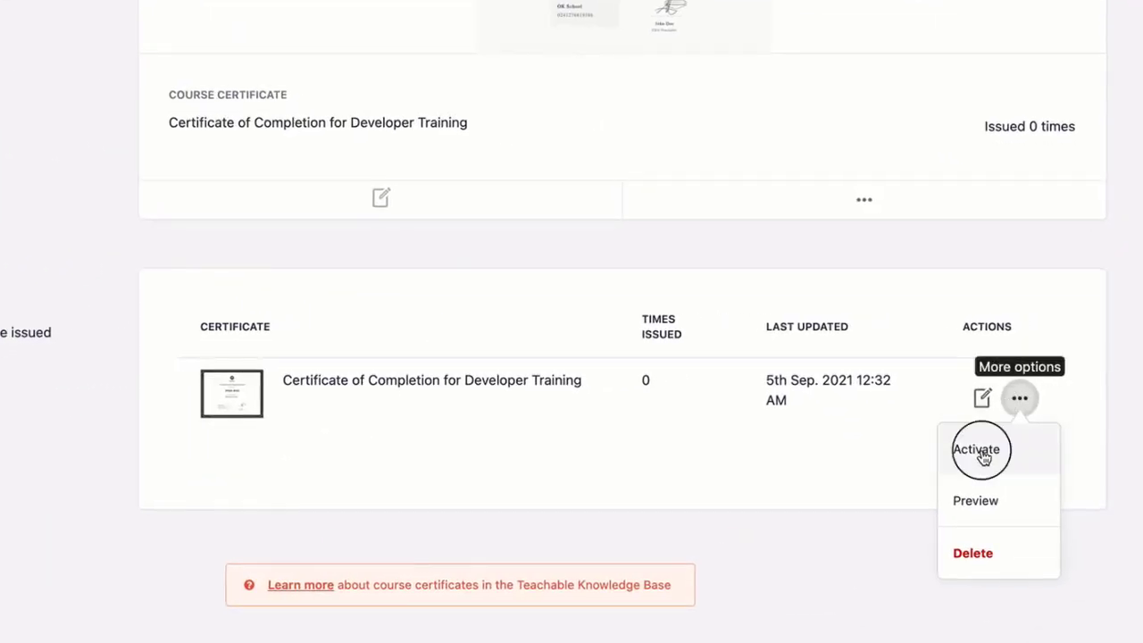
pyautogui.click(446, 389)
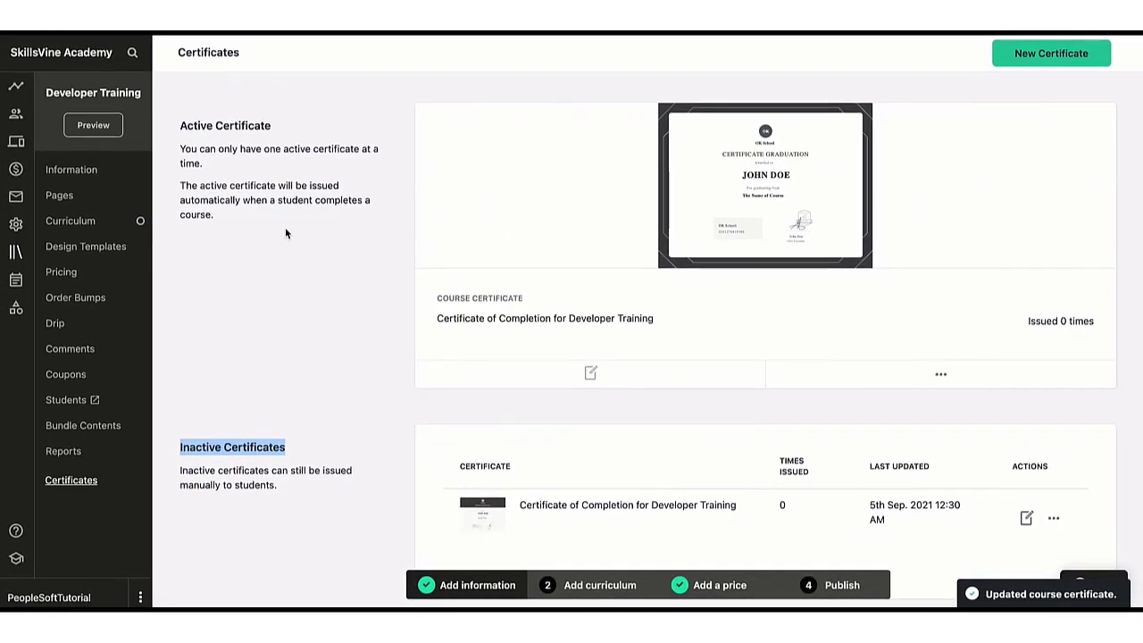
pyautogui.scroll(-3, 485, 338)
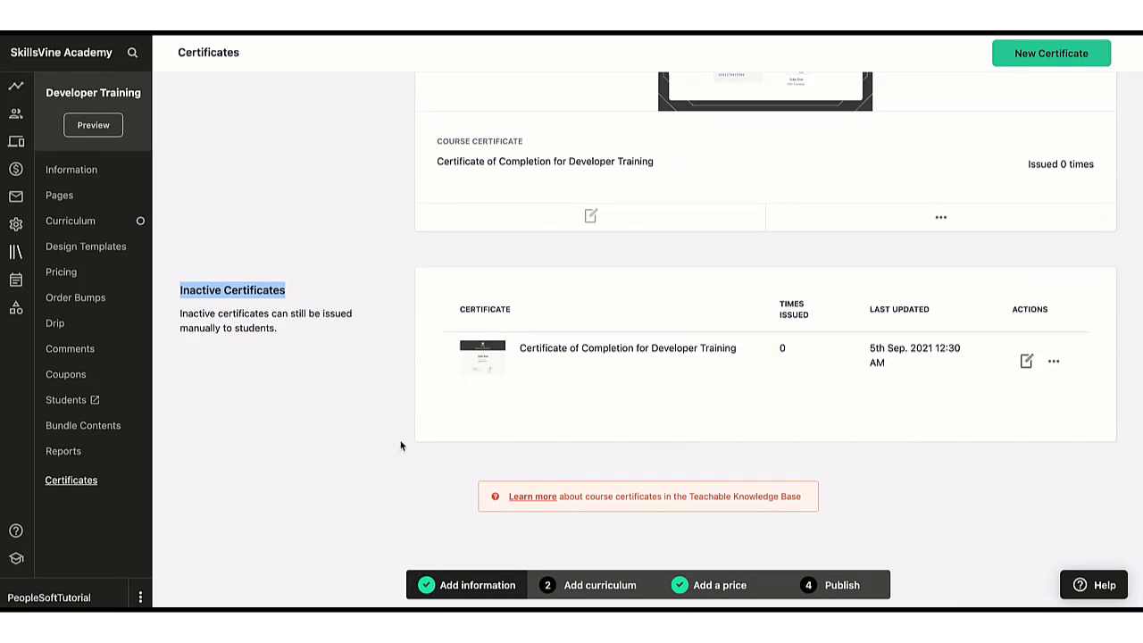
pyautogui.scroll(3, 400, 444)
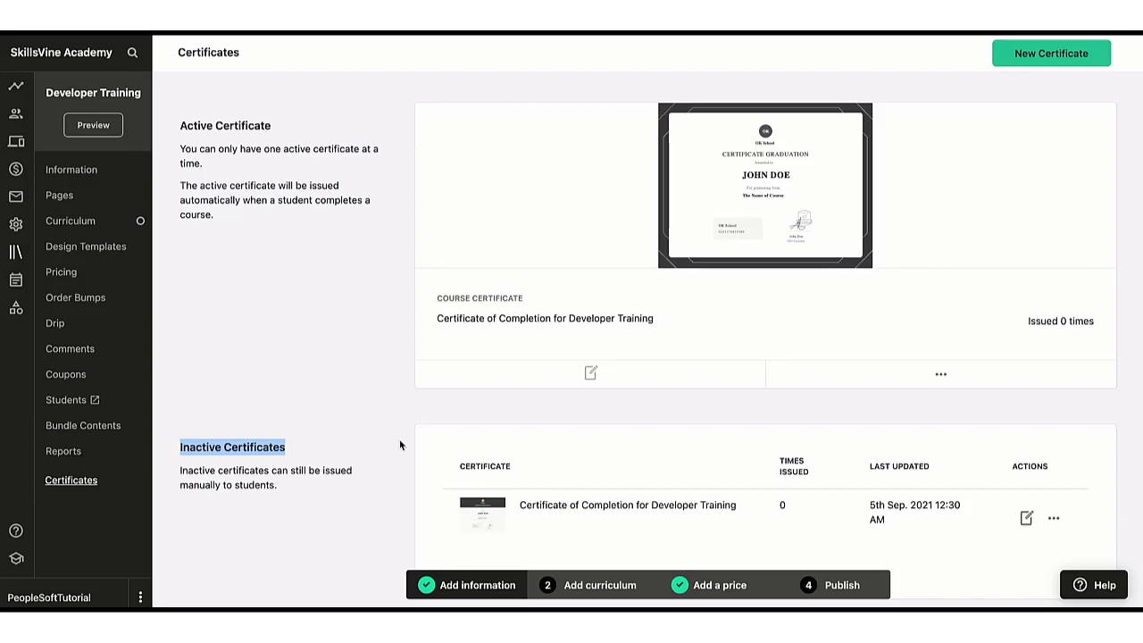
pyautogui.scroll(-1, 399, 428)
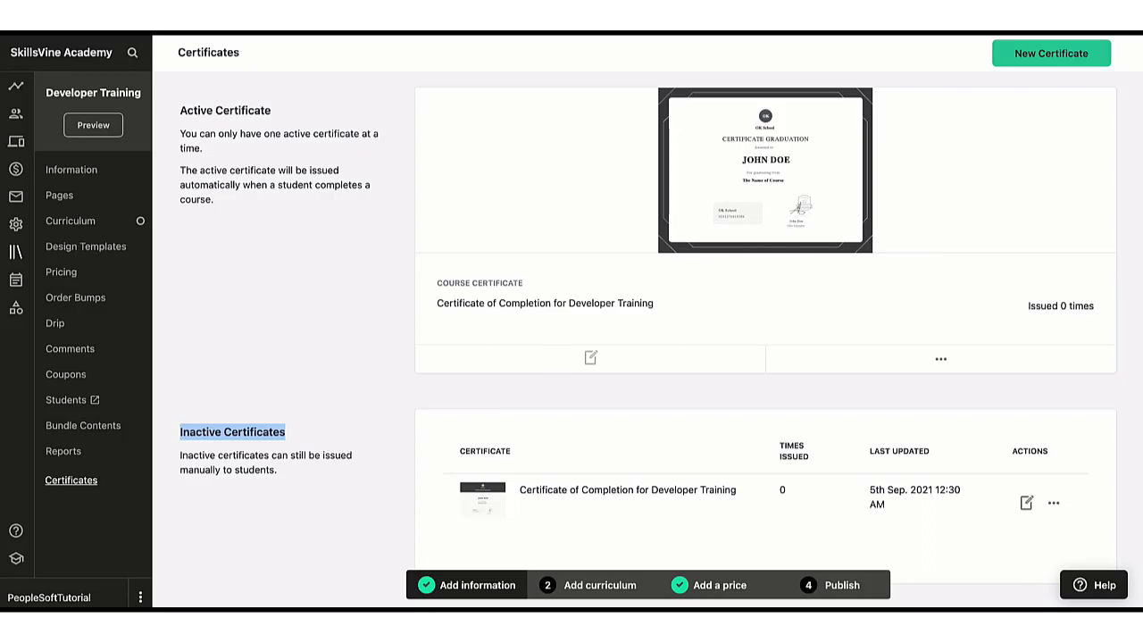
# - Create a new custom certificate using Liquid/HTML and place the cursor in its code editor
pyautogui.click(1040, 50)
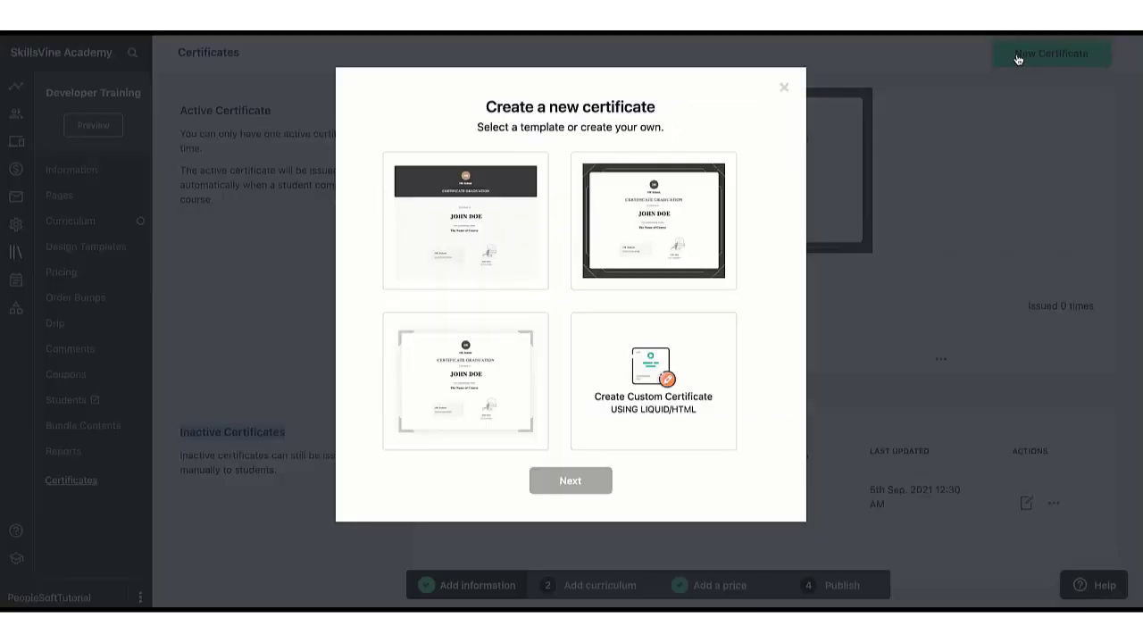
pyautogui.click(653, 416)
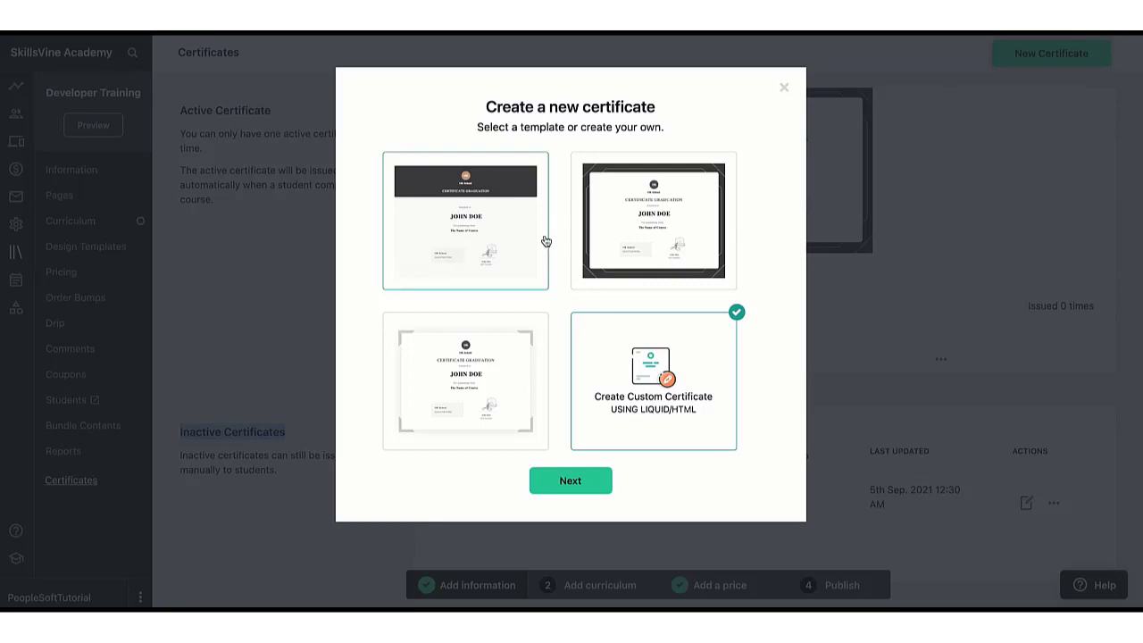
pyautogui.click(553, 487)
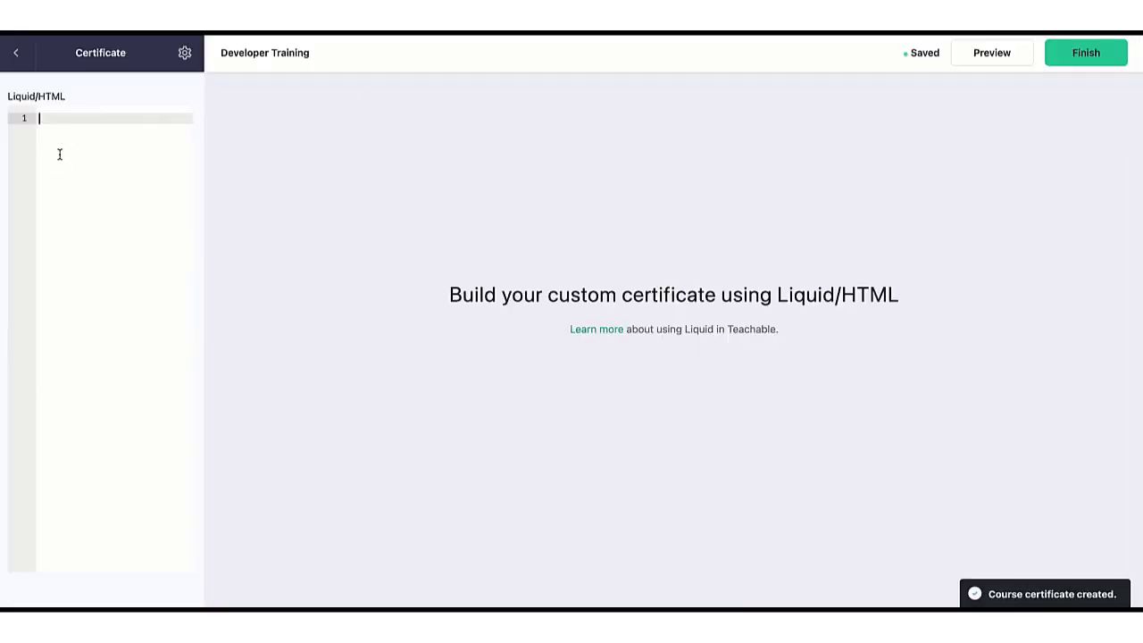
pyautogui.click(67, 134)
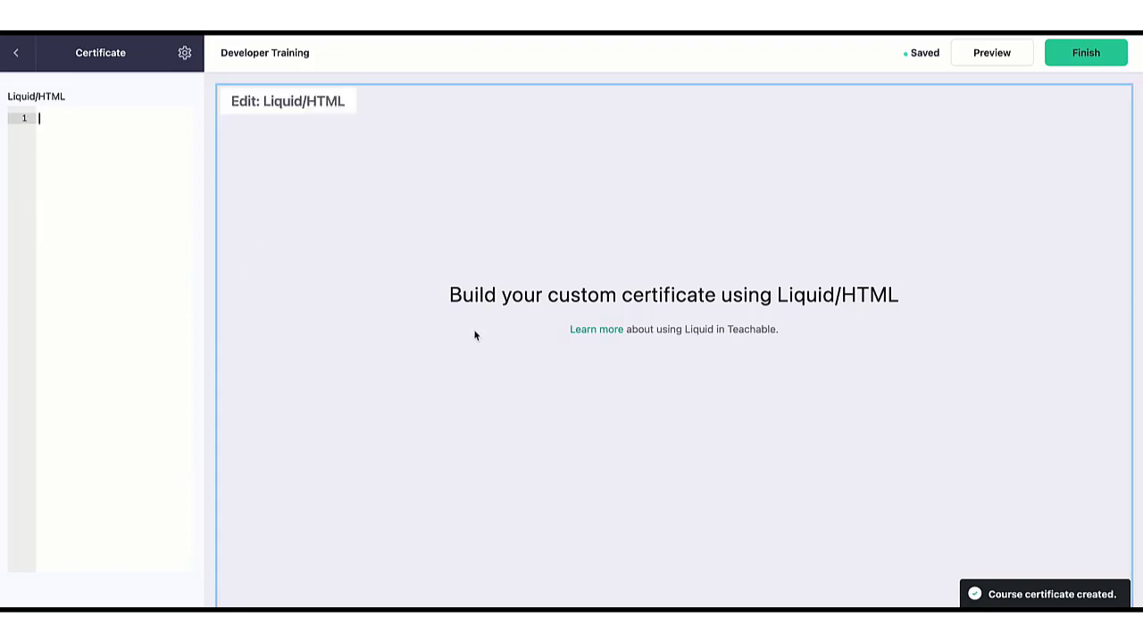